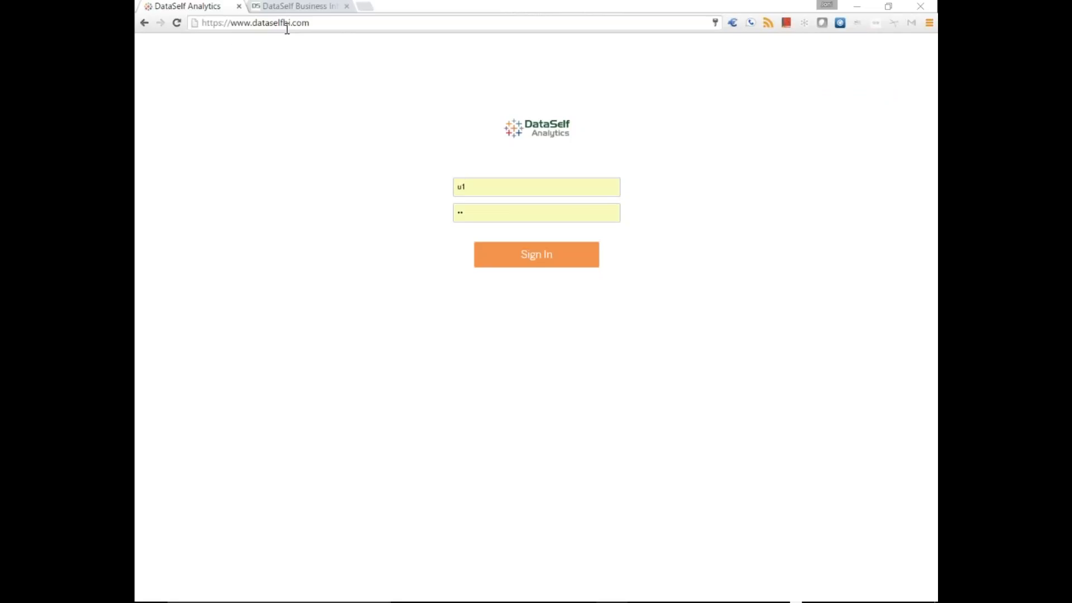
- Sign in to DataSelf Analytics with the prefilled account credentials
click(483, 186)
key(Tab)
key(shift+Tab)
click(472, 212)
click(542, 266)
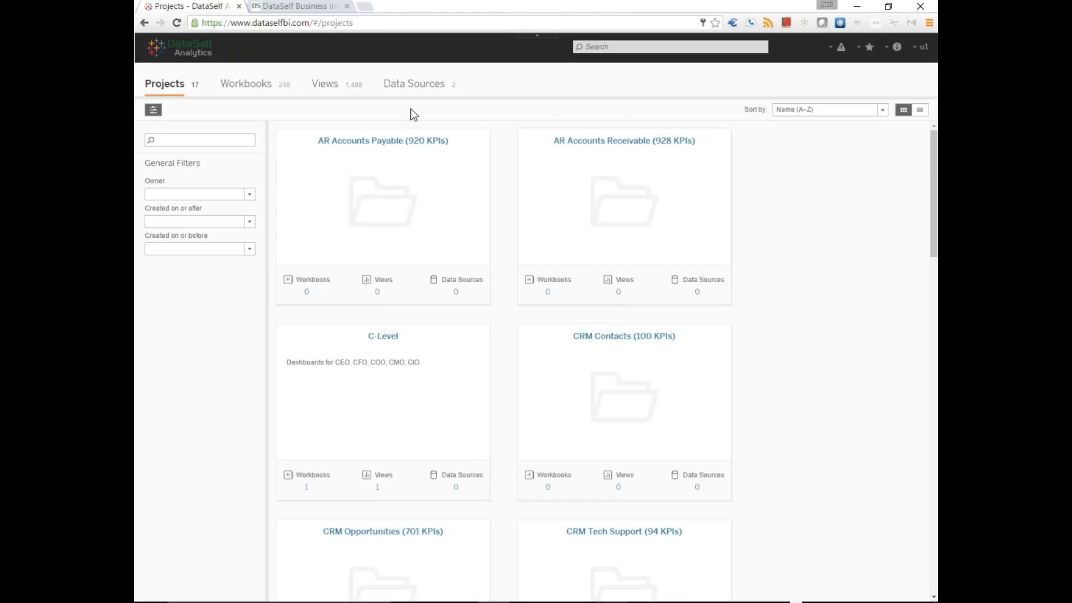
- Show all published views and switch them to the list layout and back to thumbnails
click(329, 87)
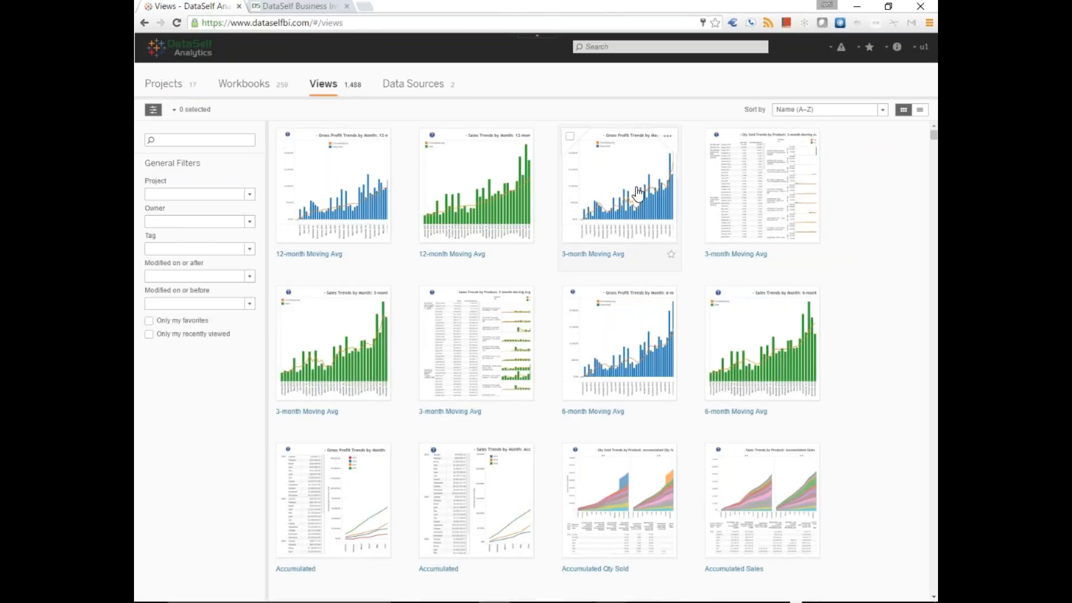
click(920, 111)
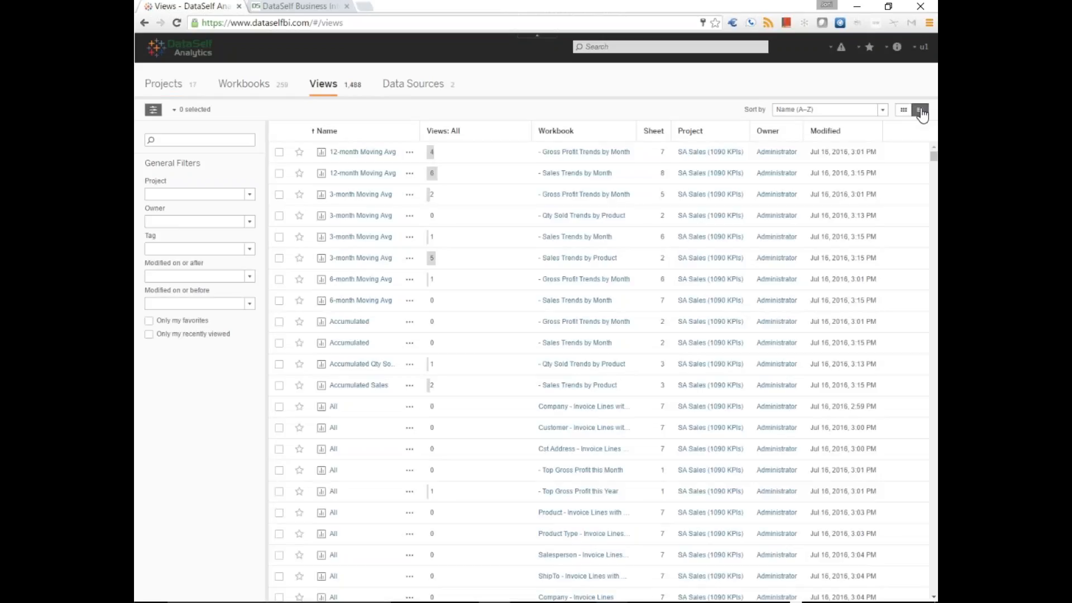
click(904, 110)
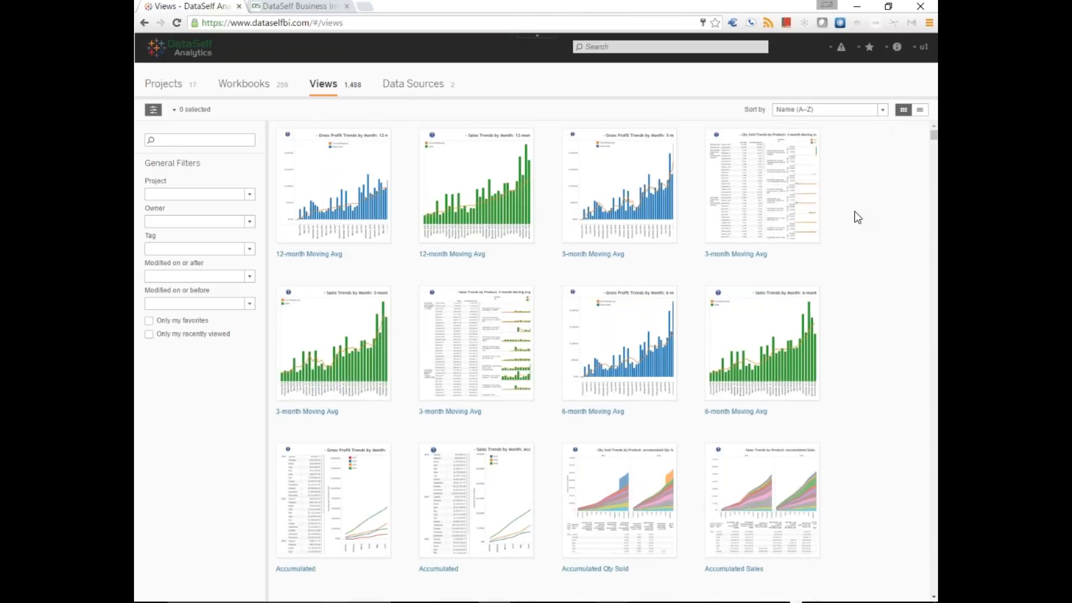
- Browse the view thumbnails, open the Sales Trends by Month 6-month Moving Avg view, and return to the full set of views
scroll(857, 218, down, 7)
scroll(857, 218, up, 7)
click(782, 335)
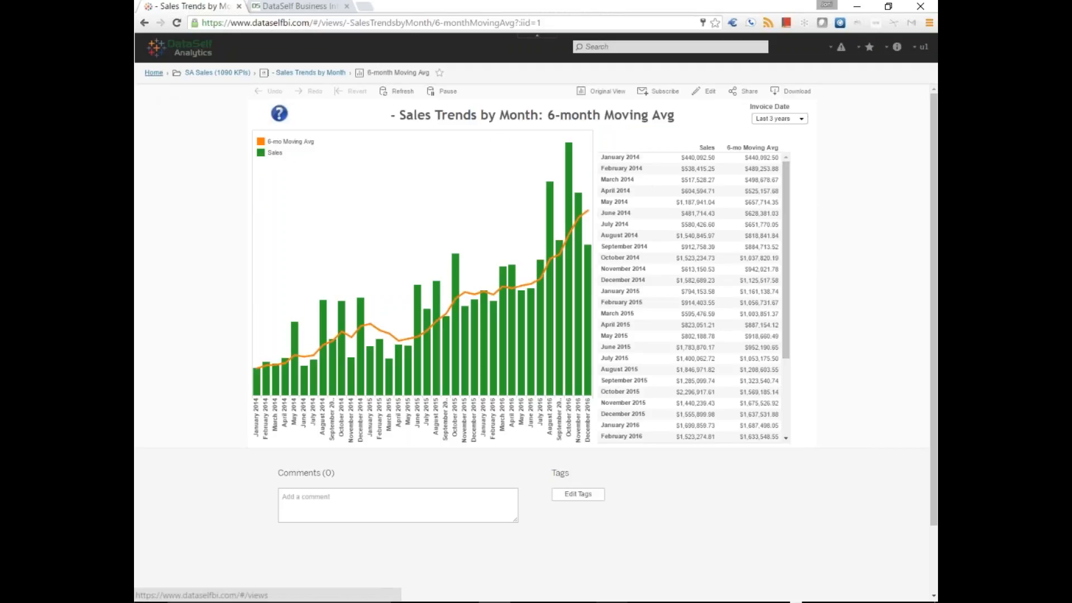
click(154, 73)
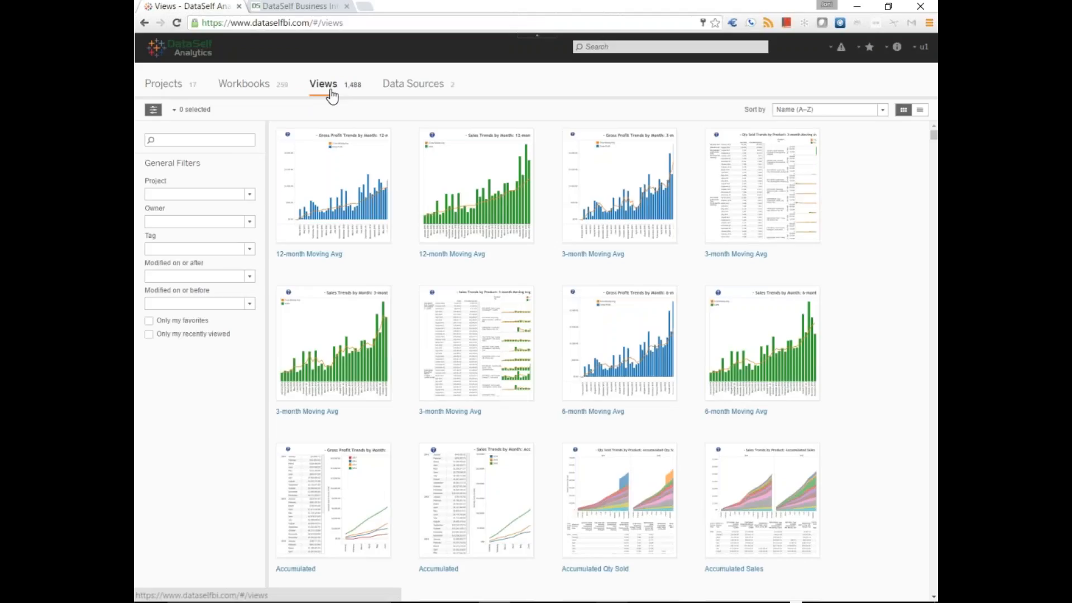
- Search the views for "financials"
click(197, 136)
text(financa)
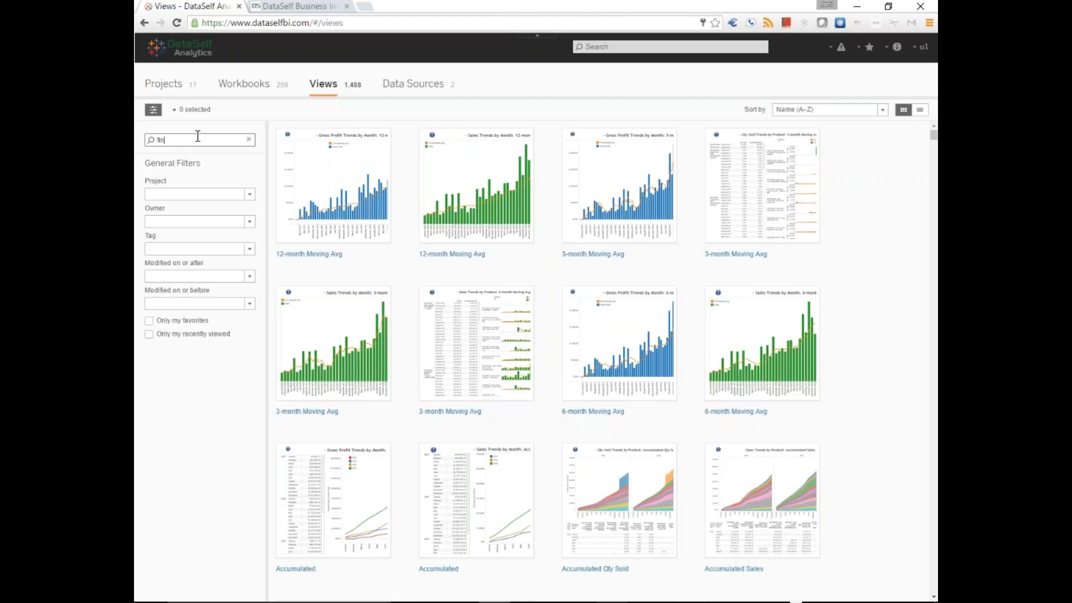
key(BackSpace)
text(ials)
key(Return)
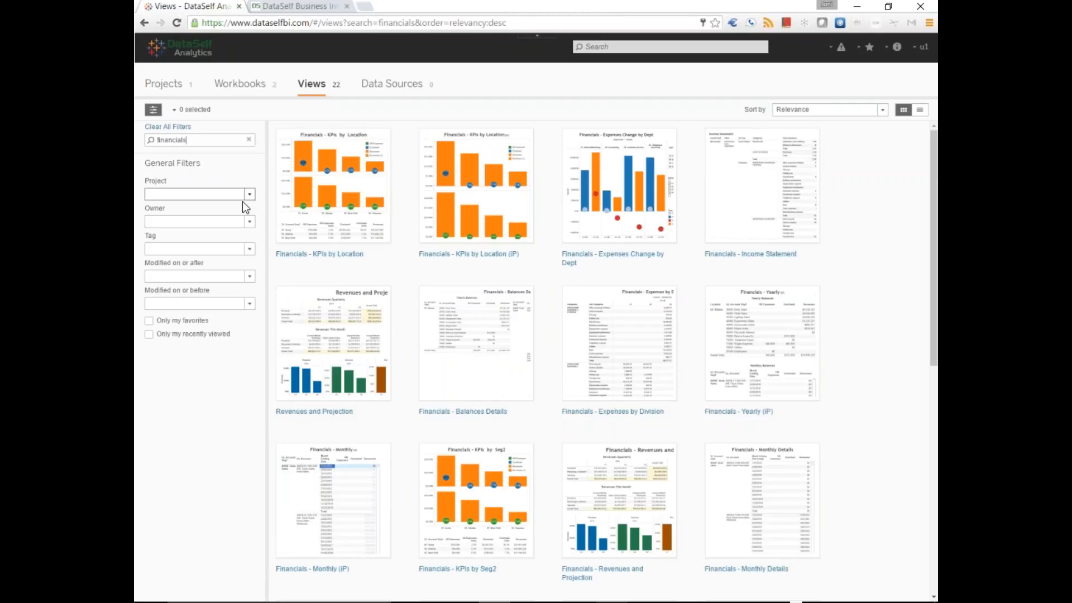
- Open the Financials - KPIs by Location view from the search results
mouse_move(356, 191)
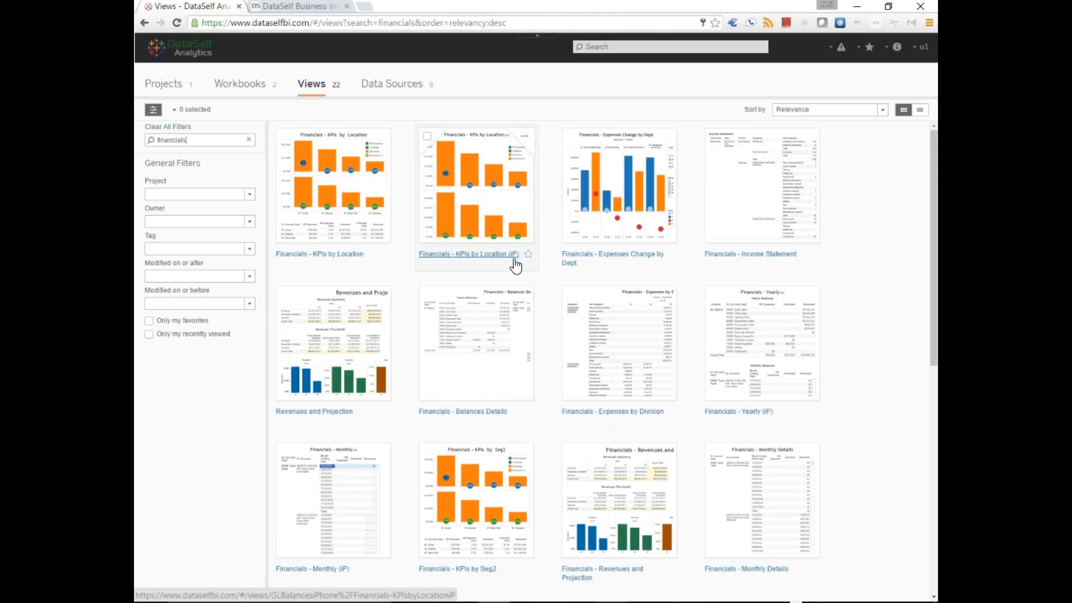
mouse_move(343, 239)
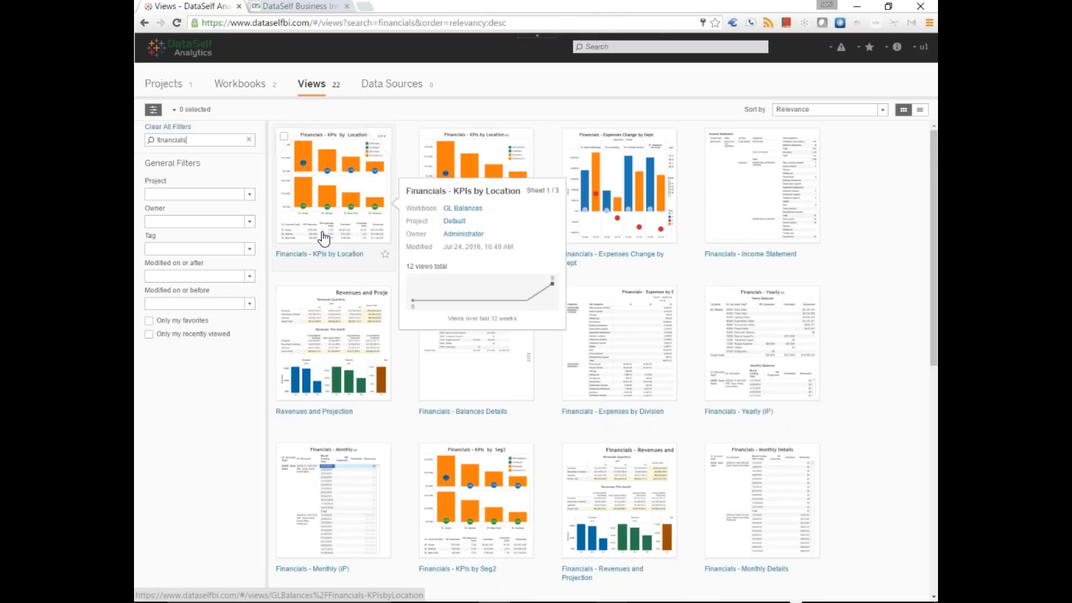
click(323, 239)
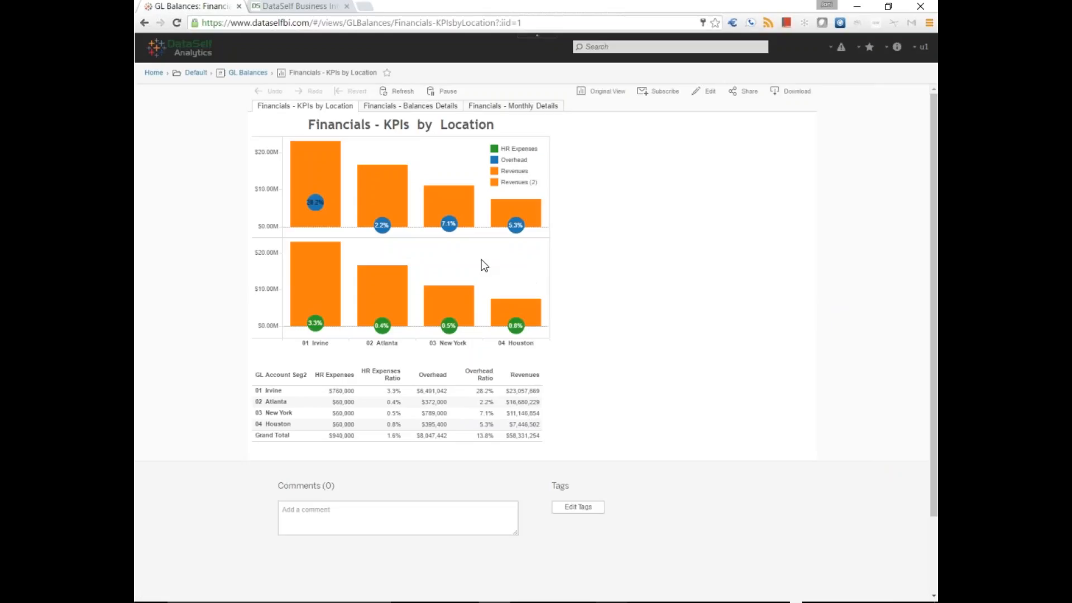
- Inspect the location figures and drill down from the Atlanta revenues bar to its Balances Details
mouse_move(331, 324)
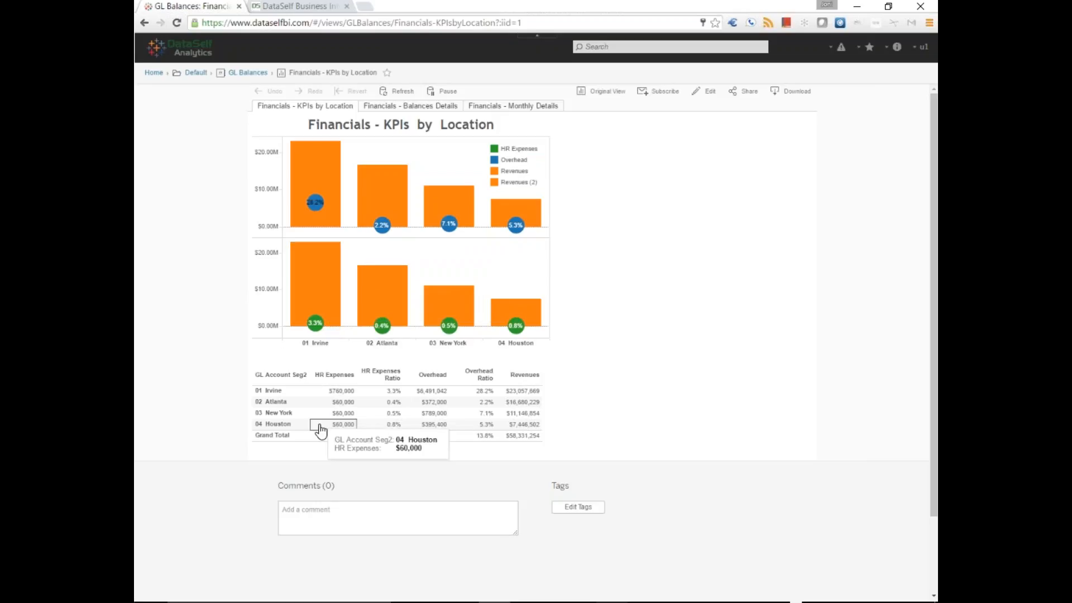
mouse_move(530, 377)
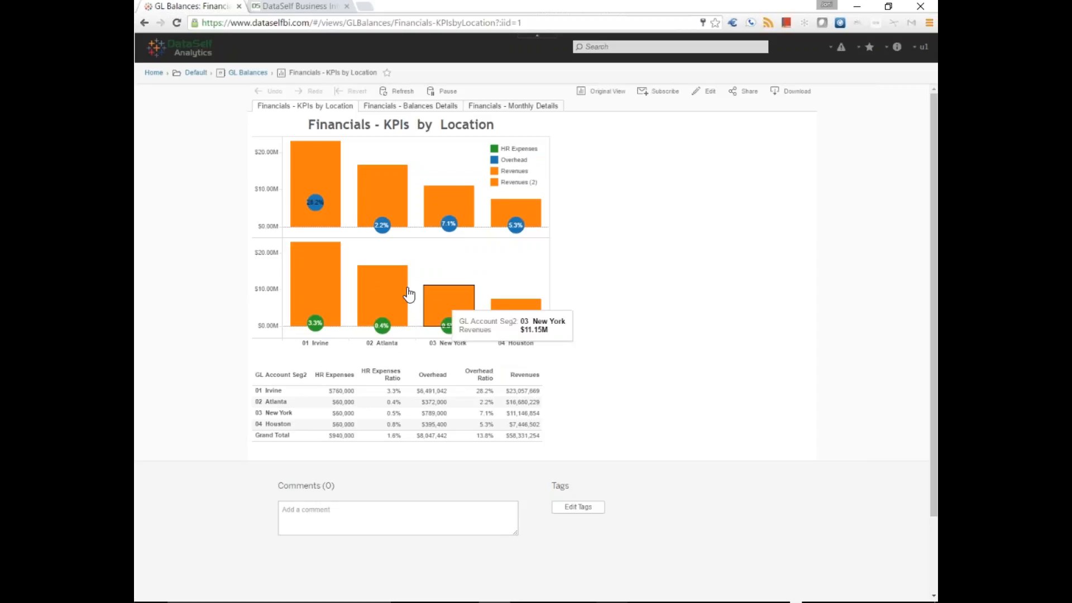
click(377, 300)
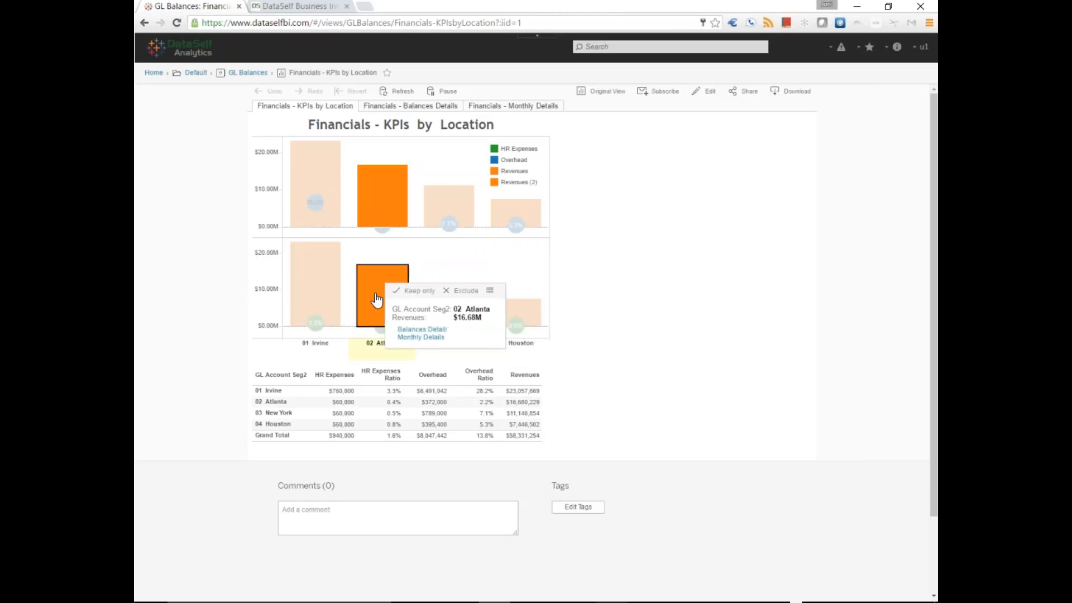
click(433, 331)
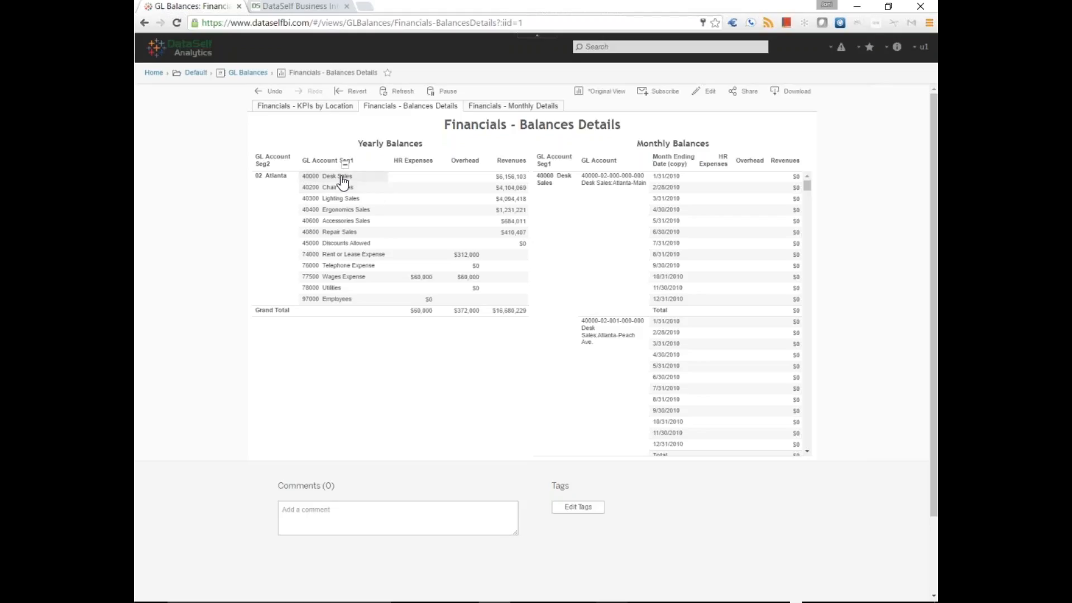
- Return to the views, replace the search with "who's hot", and open the Who's Hot dashboard
click(152, 73)
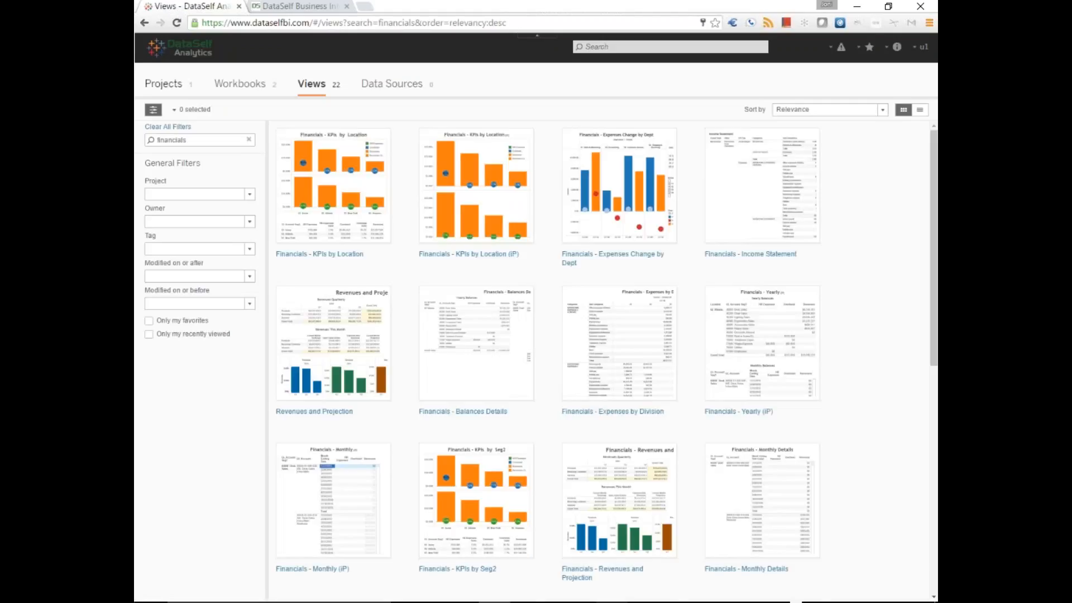
click(249, 141)
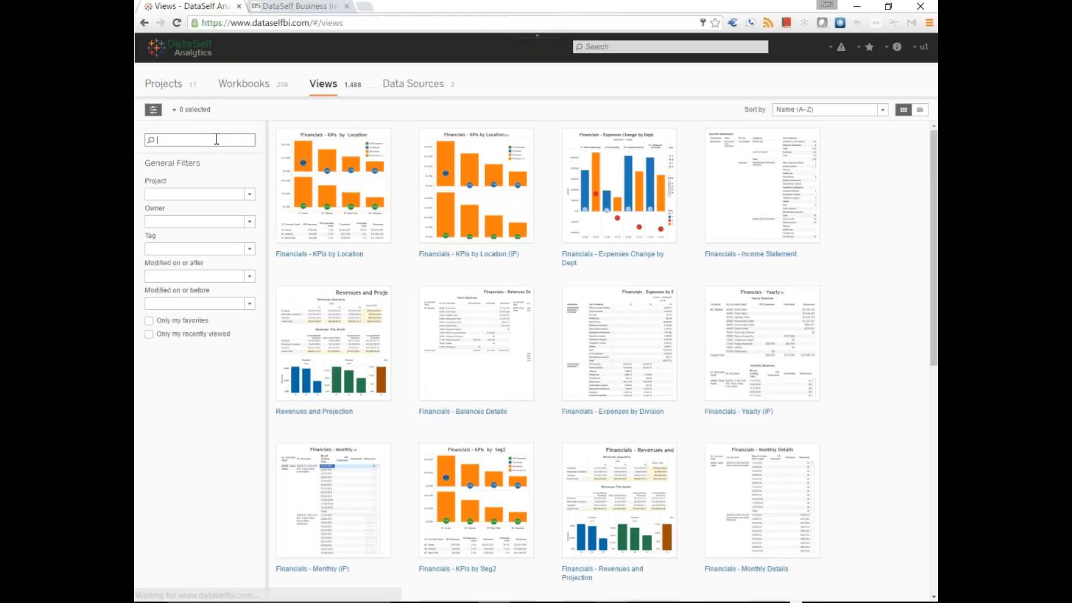
text(who's hot)
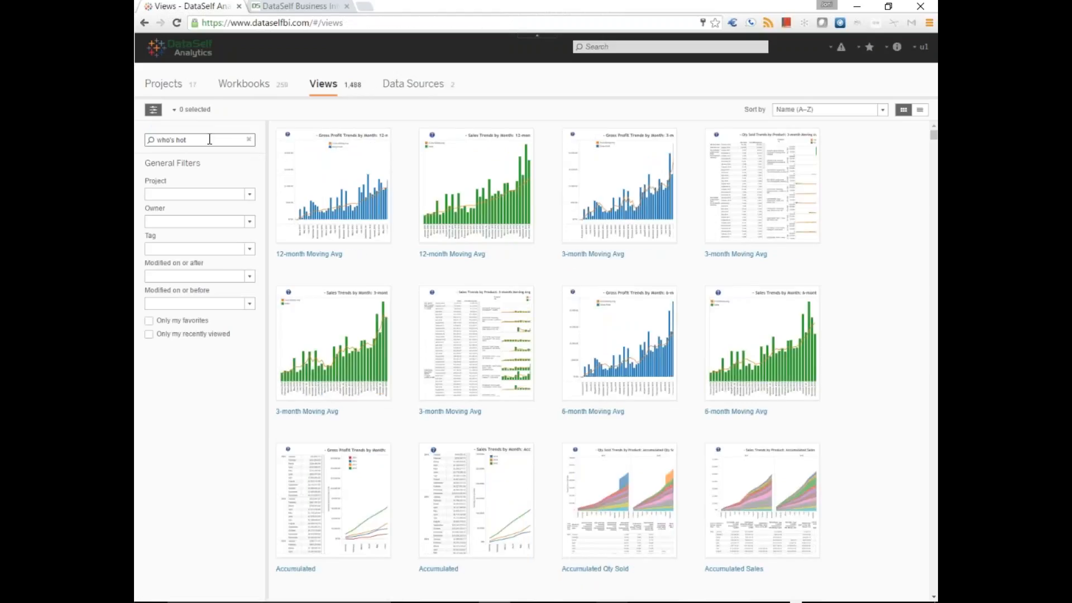
key(Return)
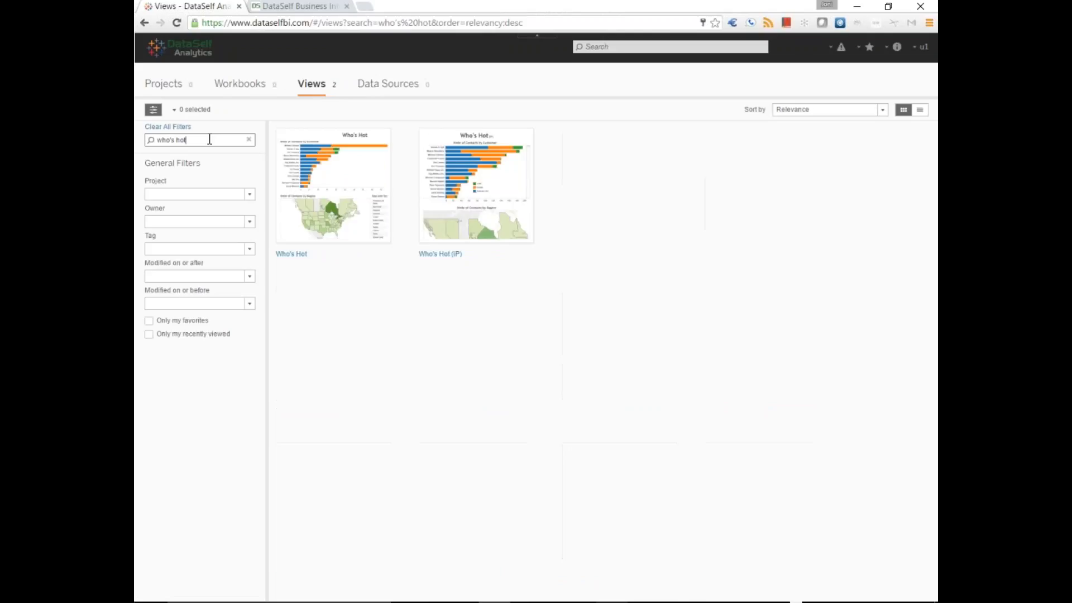
click(346, 176)
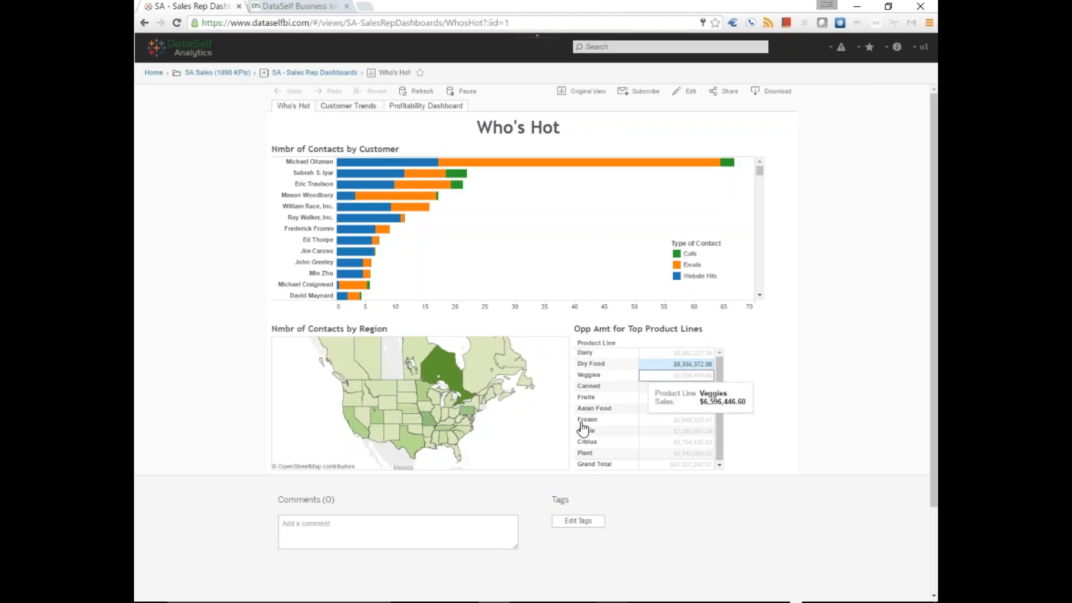
- Filter the Who's Hot dashboard on the region map by Ontario, Iowa and Missouri in turn, then by a group of western regions
click(447, 363)
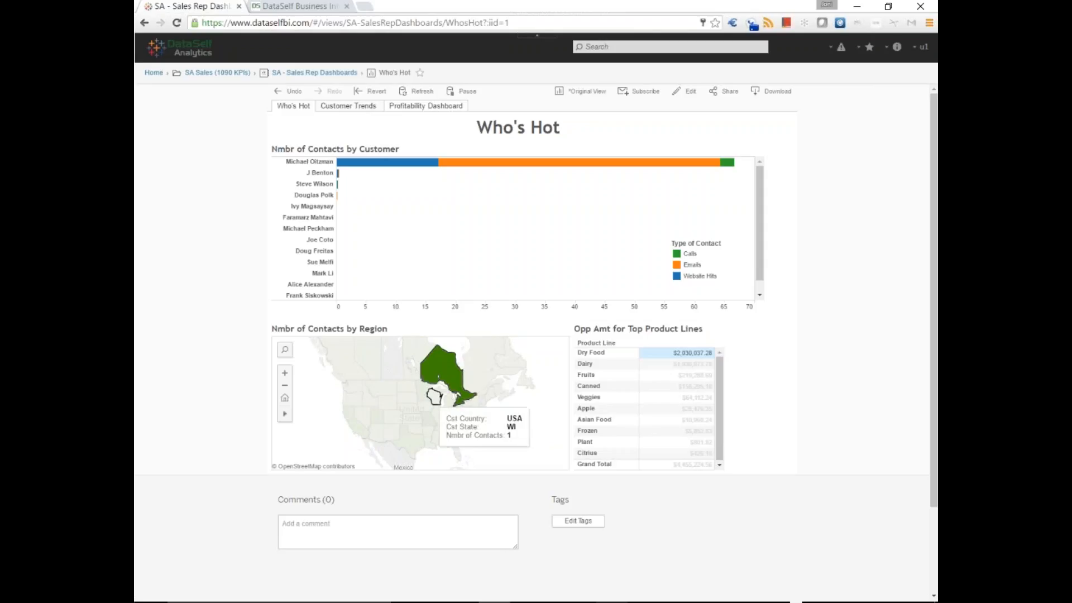
click(434, 396)
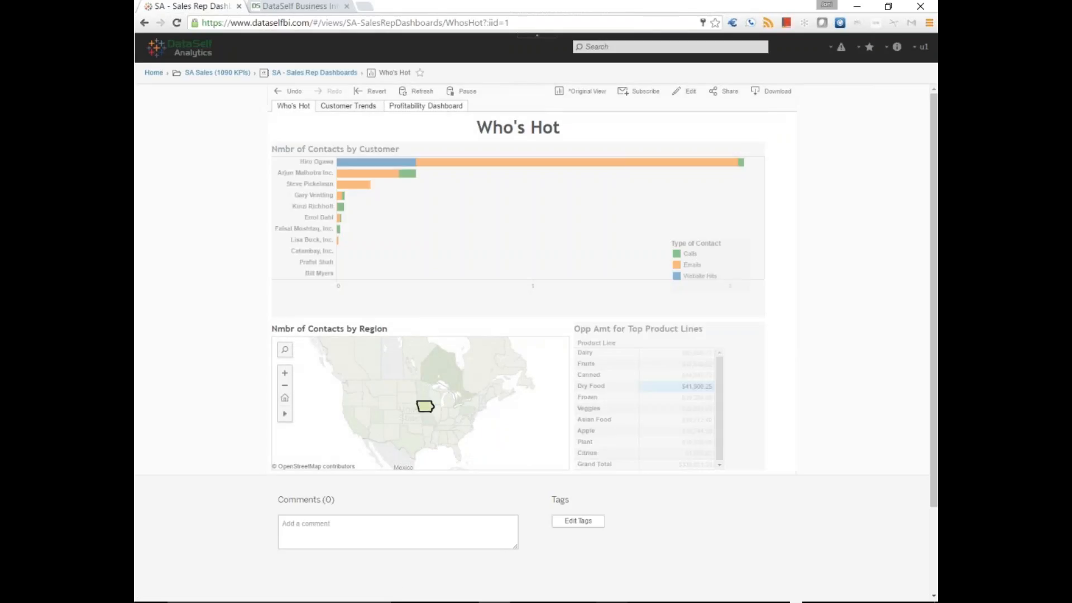
click(427, 419)
click(427, 418)
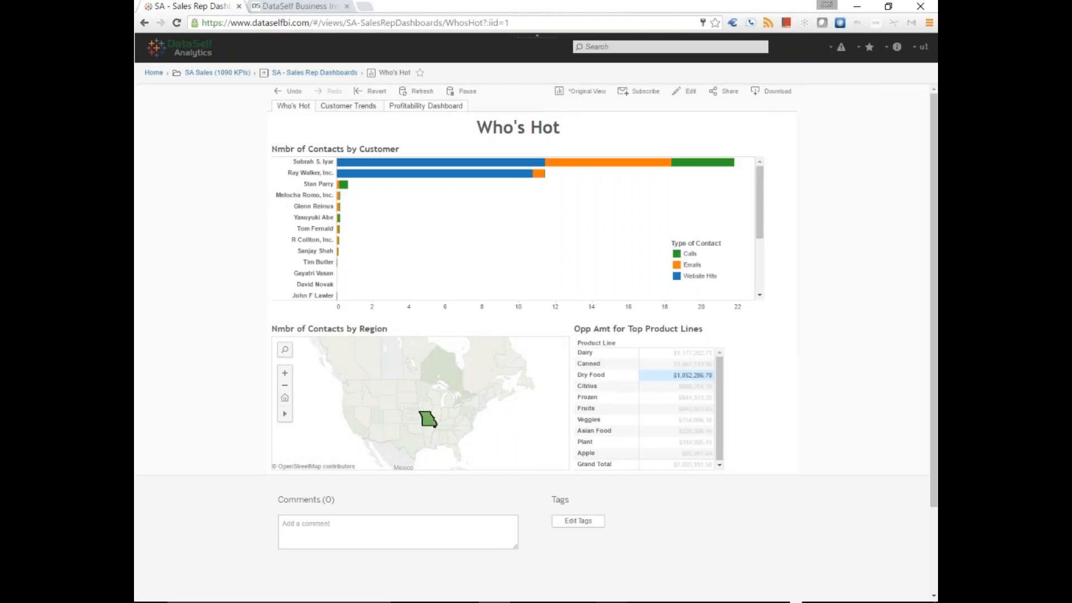
drag(330, 387, 372, 445)
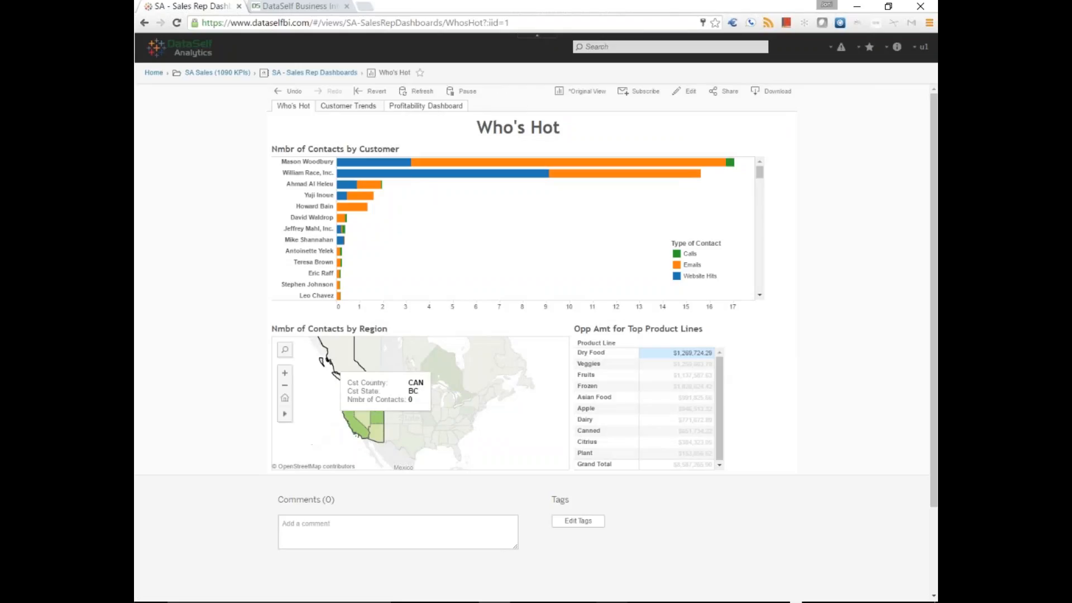
- Open Customer Trends, examine the yearly and running sales charts, and drill down from the Profitability figure to the Profitability Dashboard
click(348, 106)
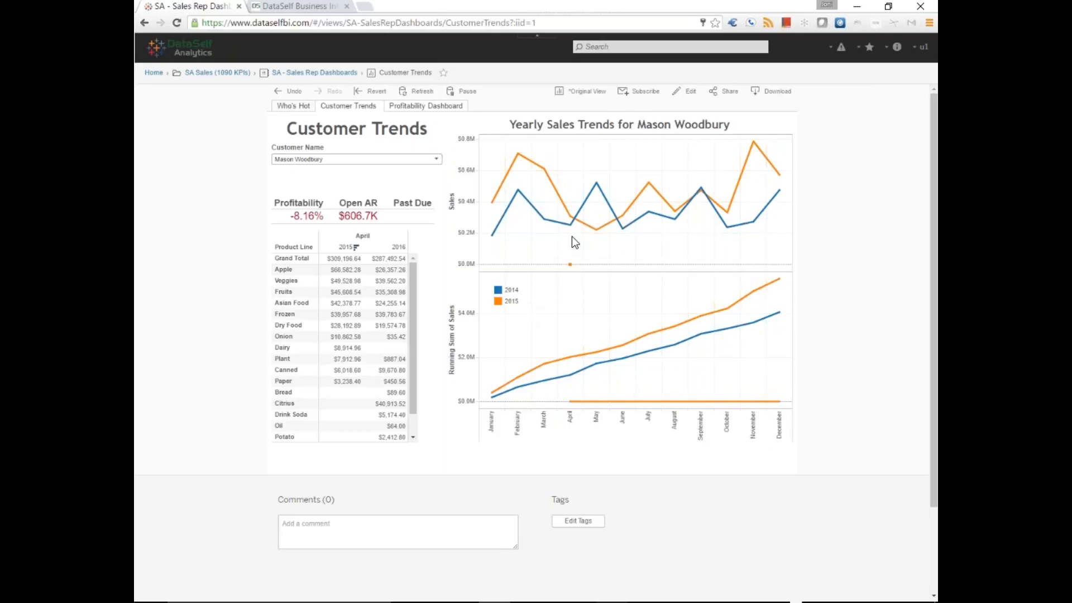
mouse_move(521, 388)
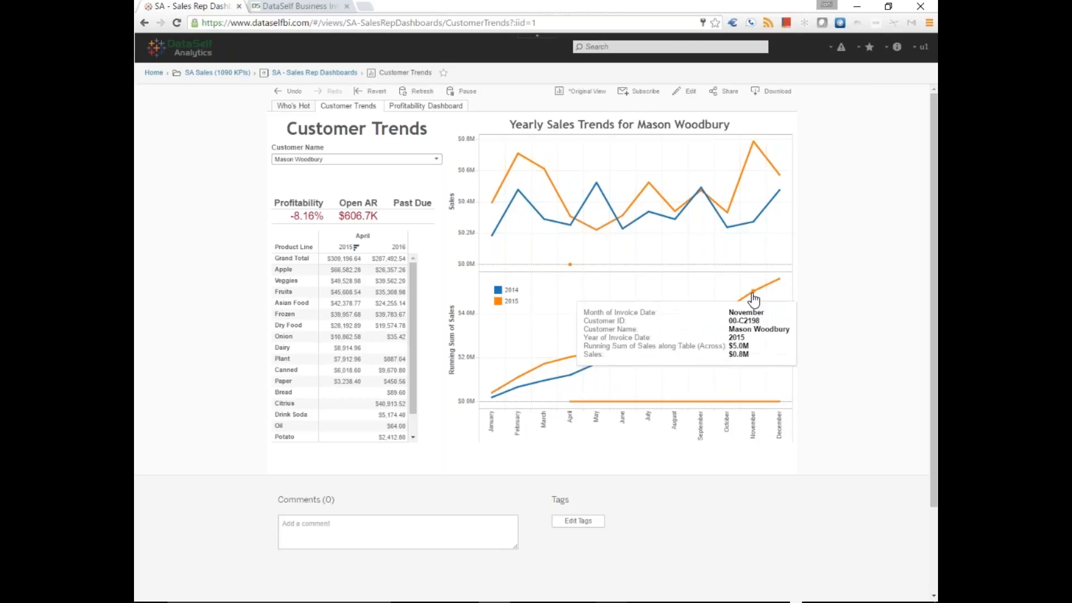
mouse_move(784, 312)
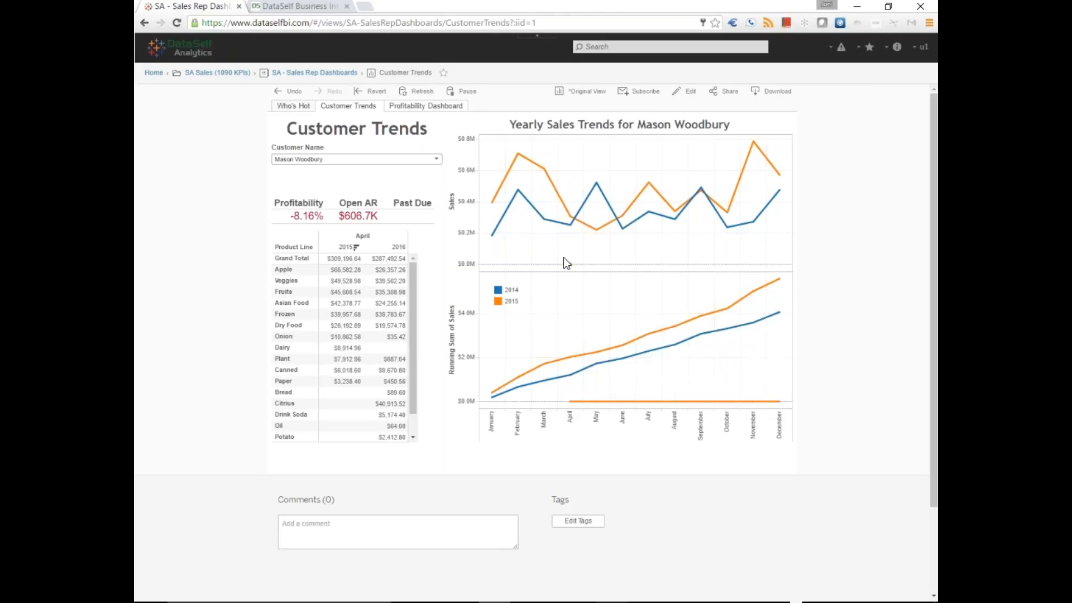
mouse_move(302, 217)
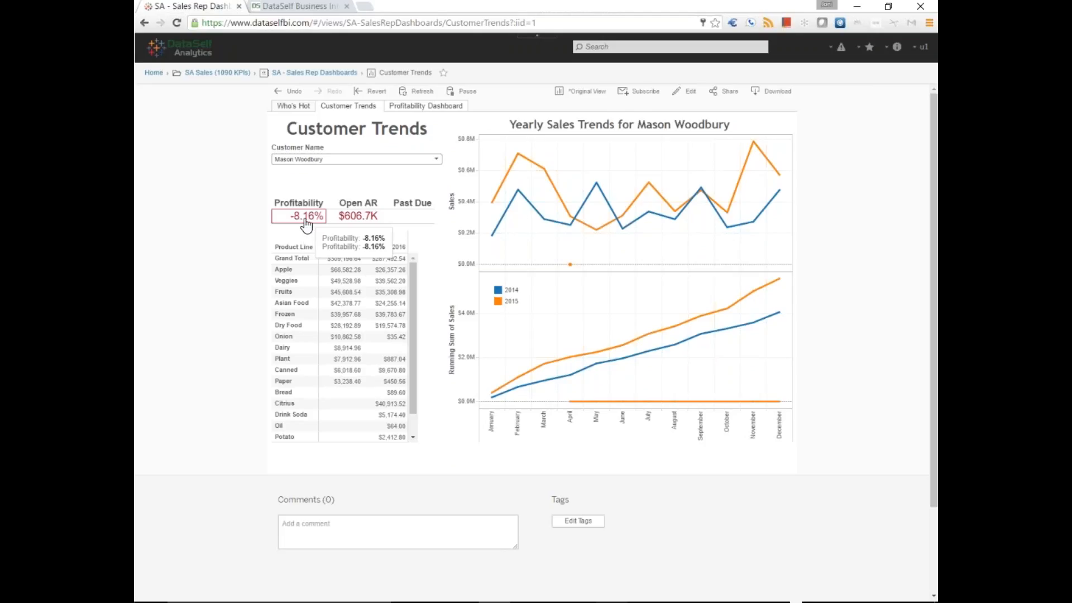
click(306, 222)
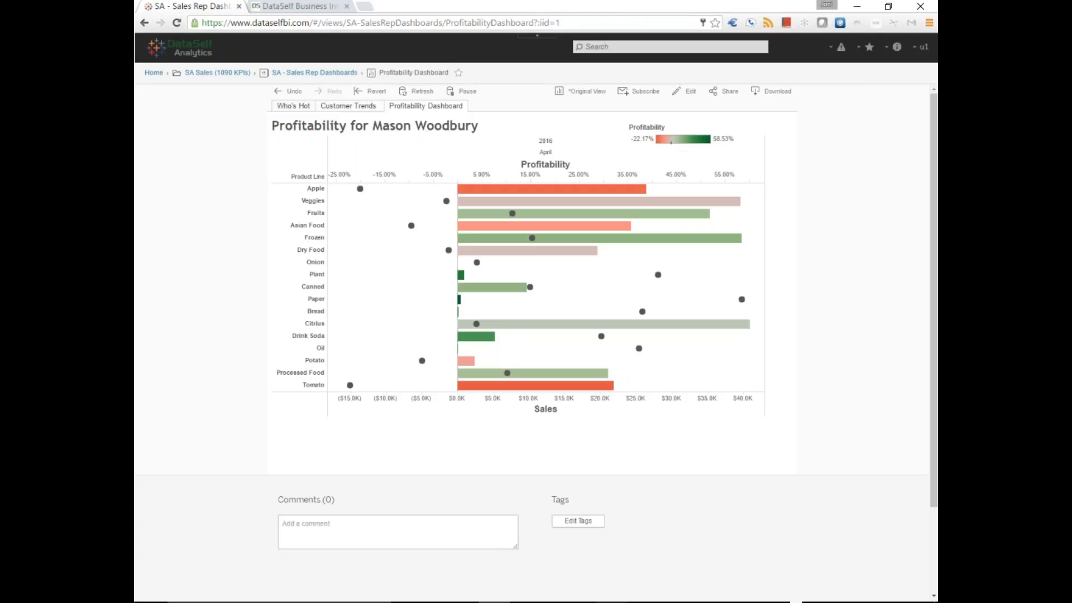
- Return from the Profitability Dashboard through Customer Trends to the views and clear the "who's hot" search
click(343, 106)
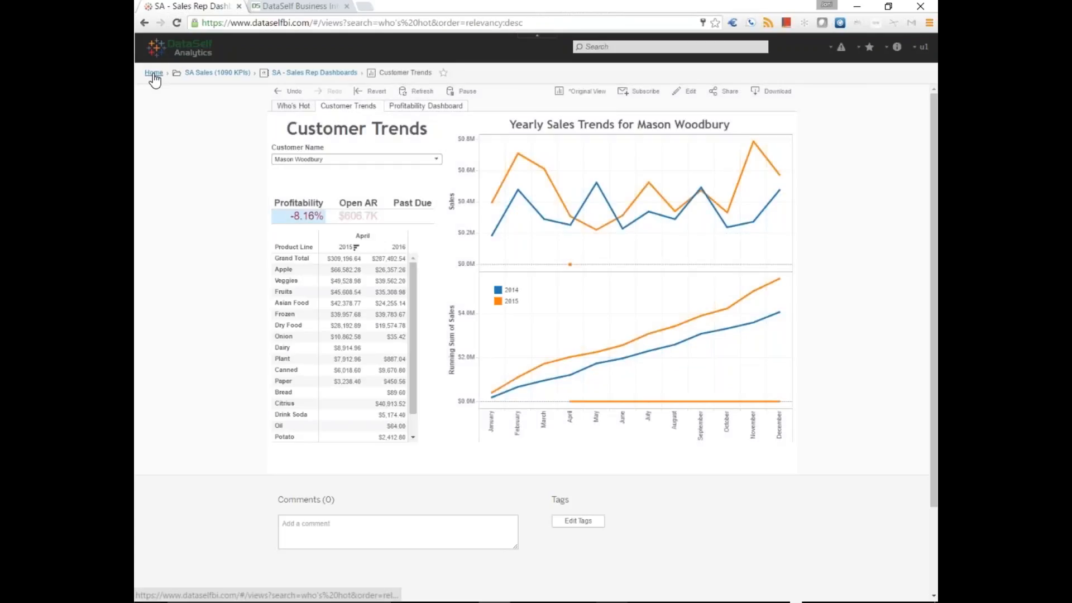
click(153, 74)
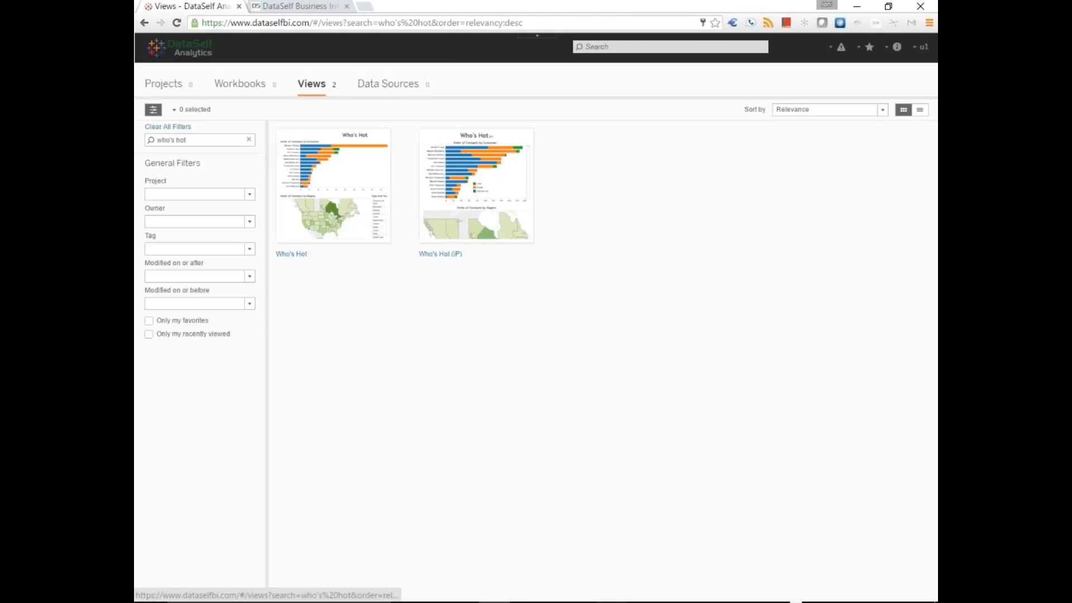
click(249, 140)
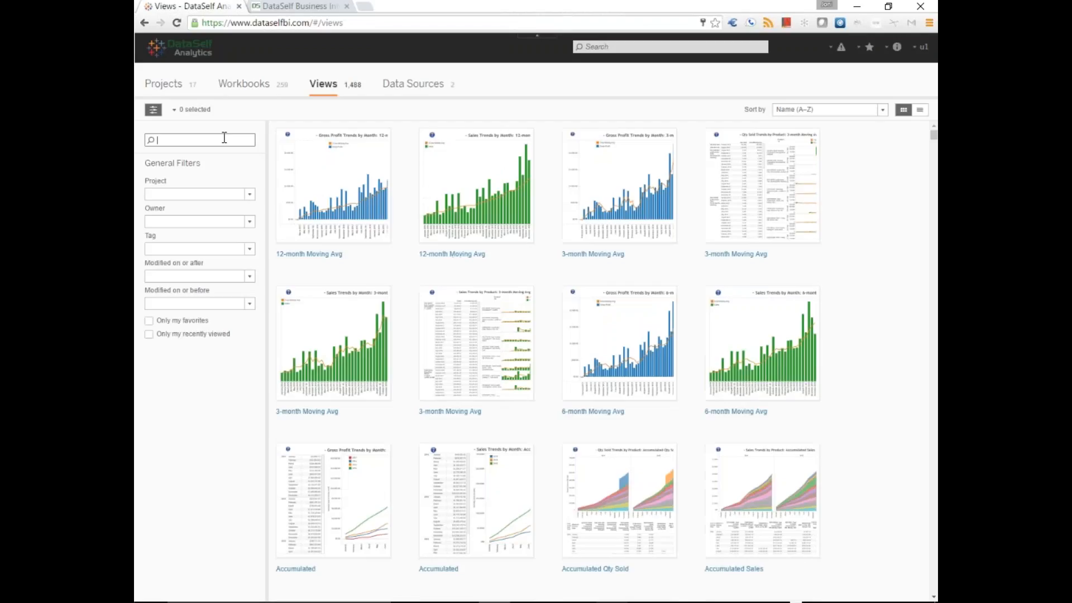
- Look through the published workbooks and views, and show the available data sources
click(256, 91)
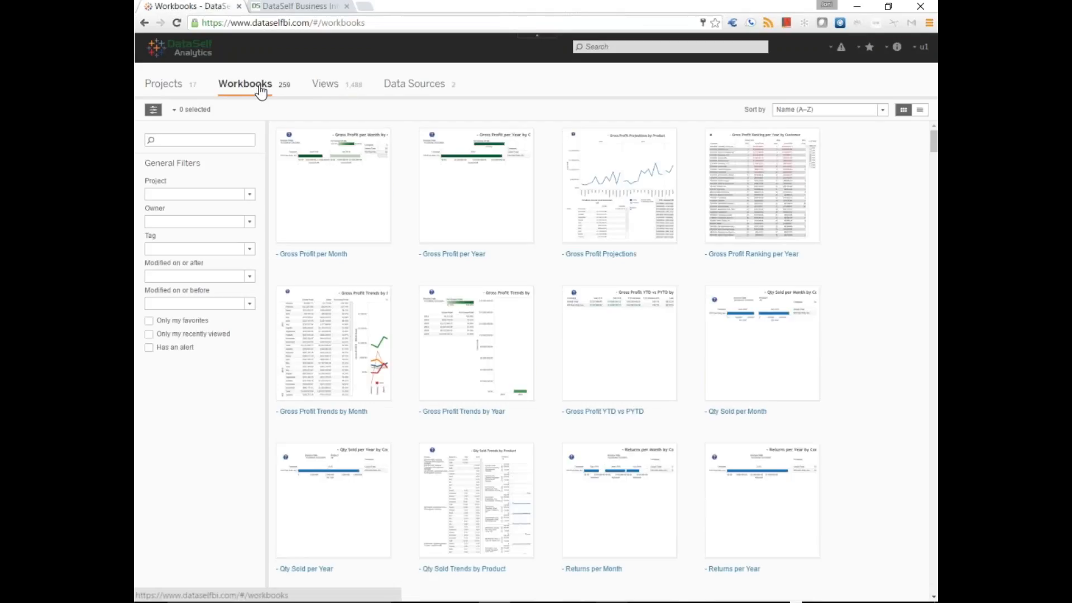
click(323, 89)
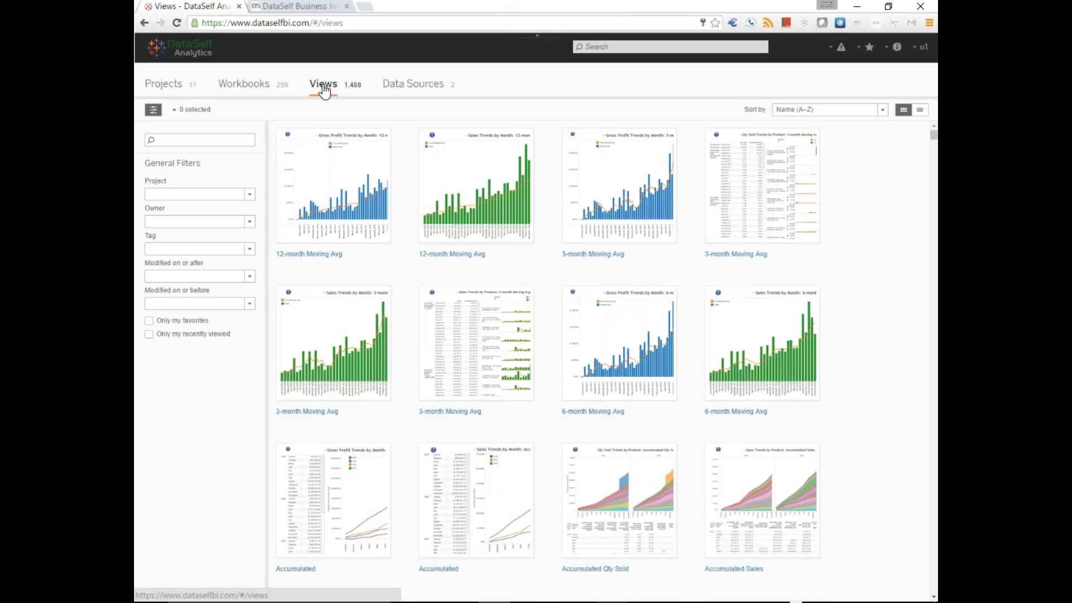
click(405, 90)
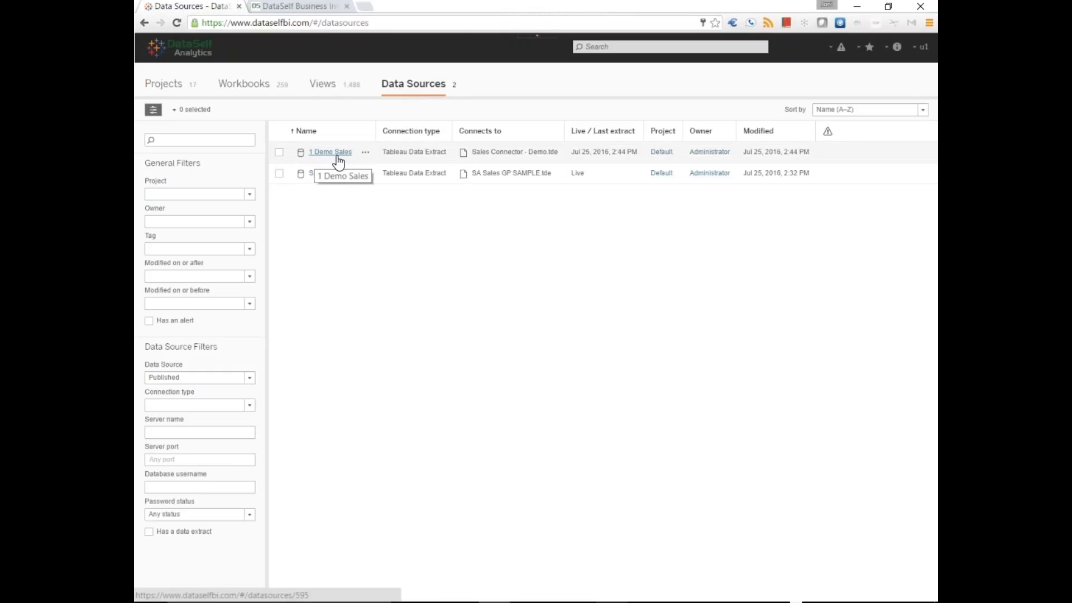
- Create a new workbook from the 1 Demo Sales data source
click(279, 152)
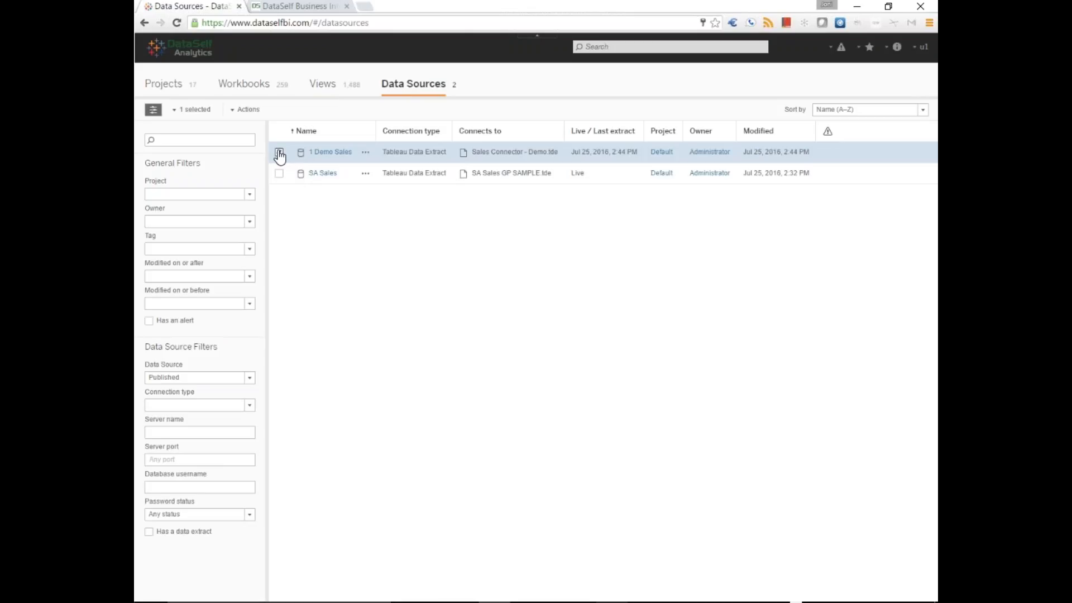
click(236, 112)
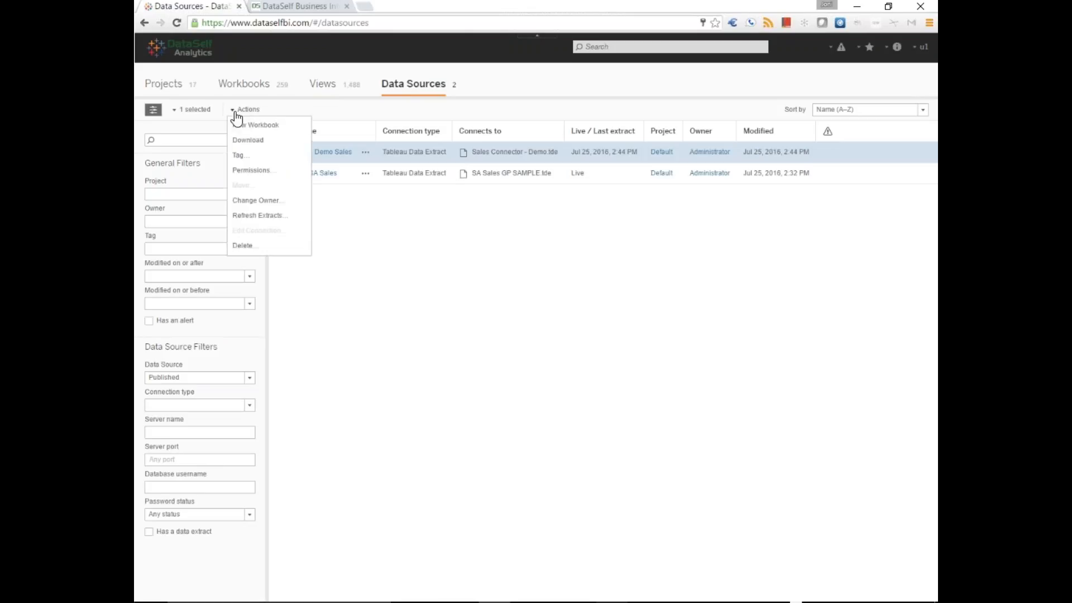
click(263, 128)
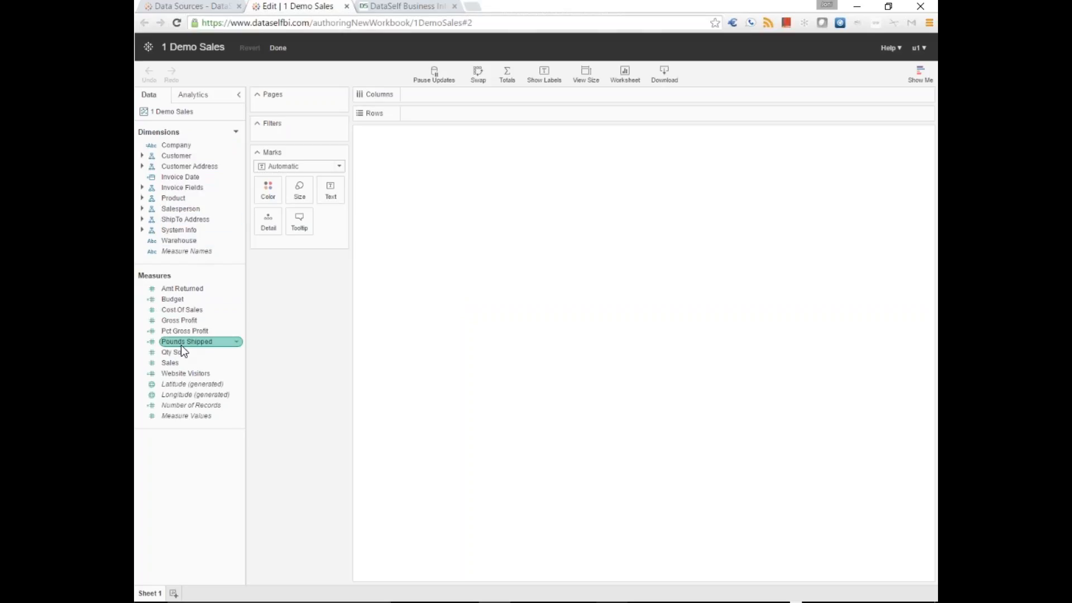
- Build a table on Sheet 1 with Customer Name from the Customer fields as rows and Sales as the values
click(143, 155)
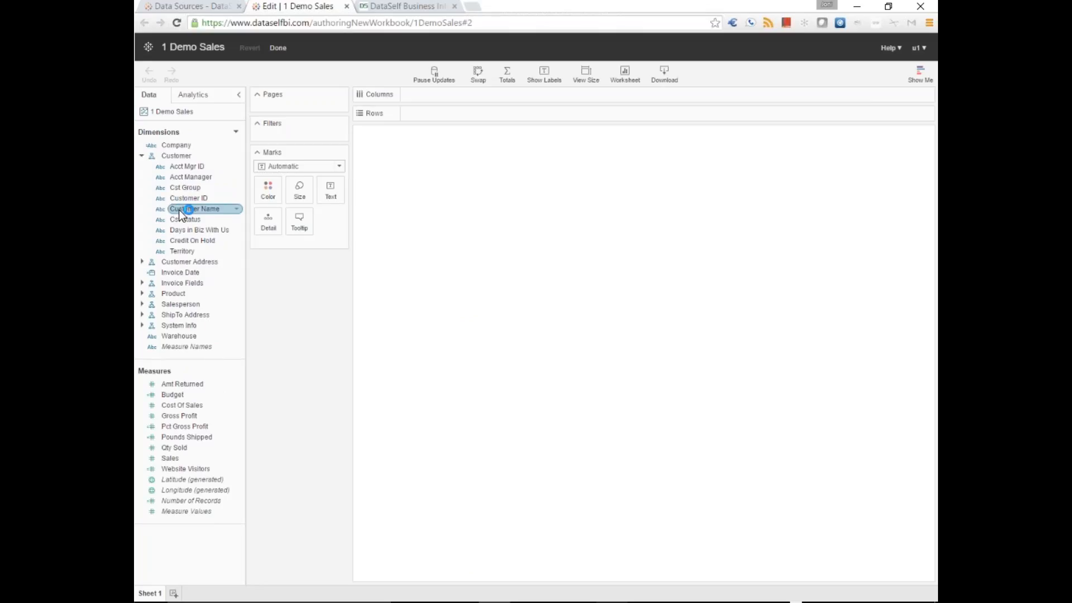
drag(179, 209, 431, 120)
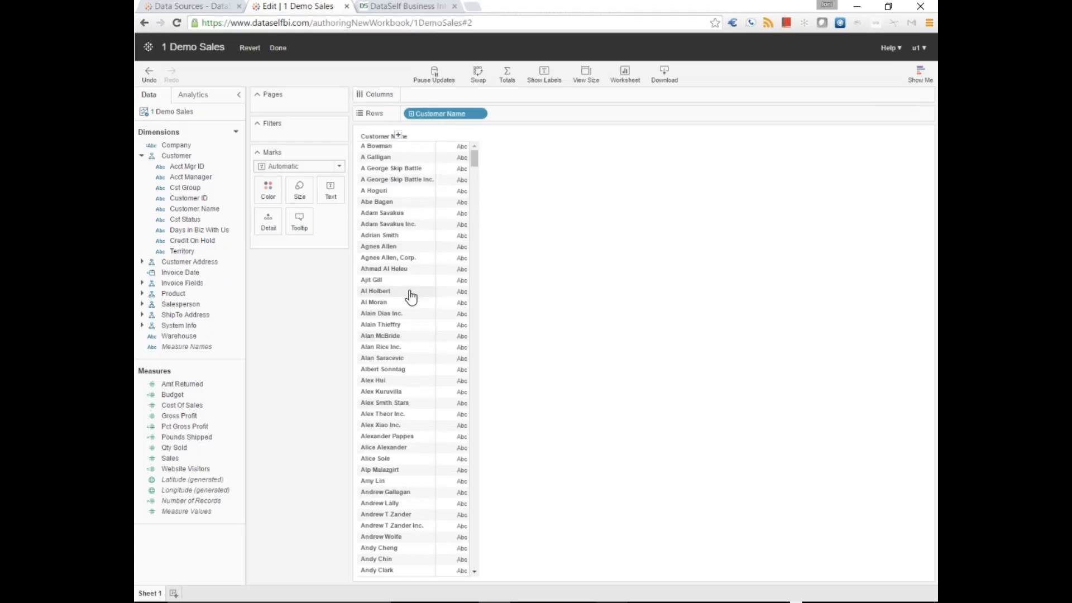
click(201, 459)
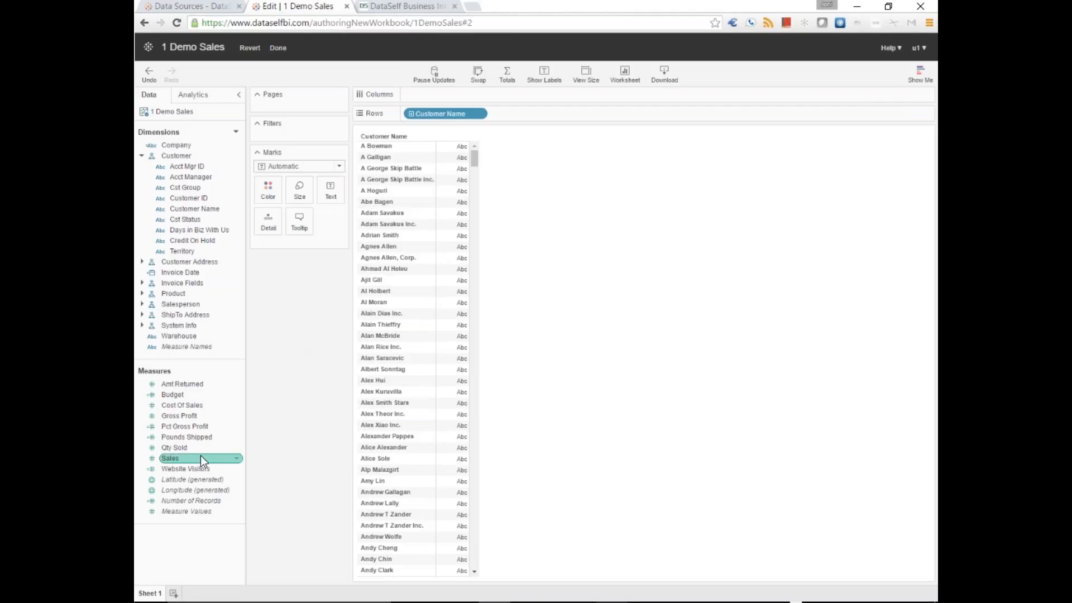
drag(173, 459, 361, 208)
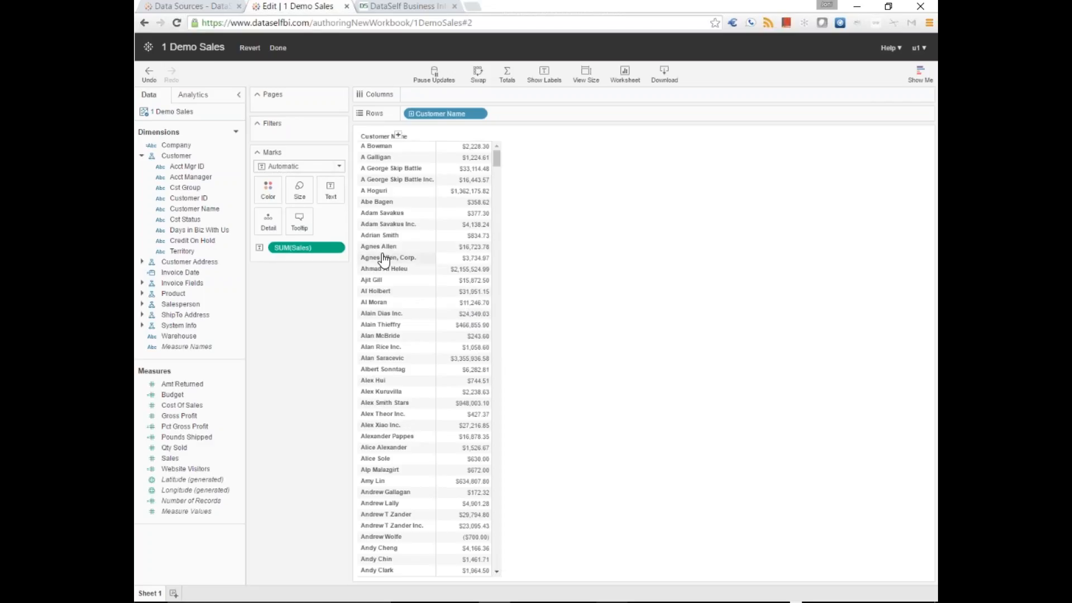
- Add Invoice Date as columns and drill it down from year to quarter and month
drag(184, 273, 435, 93)
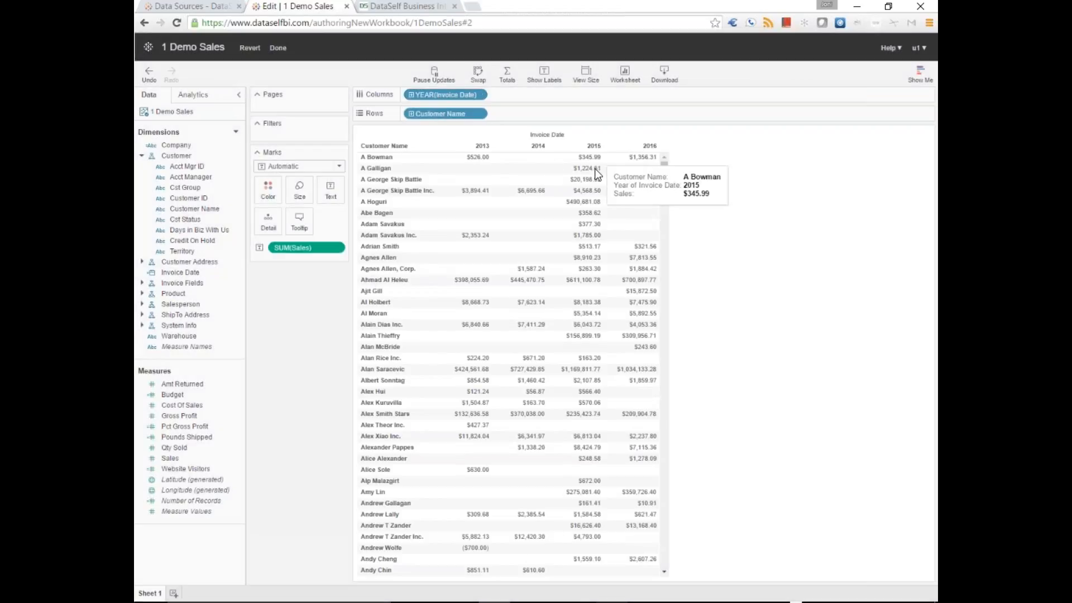
click(410, 95)
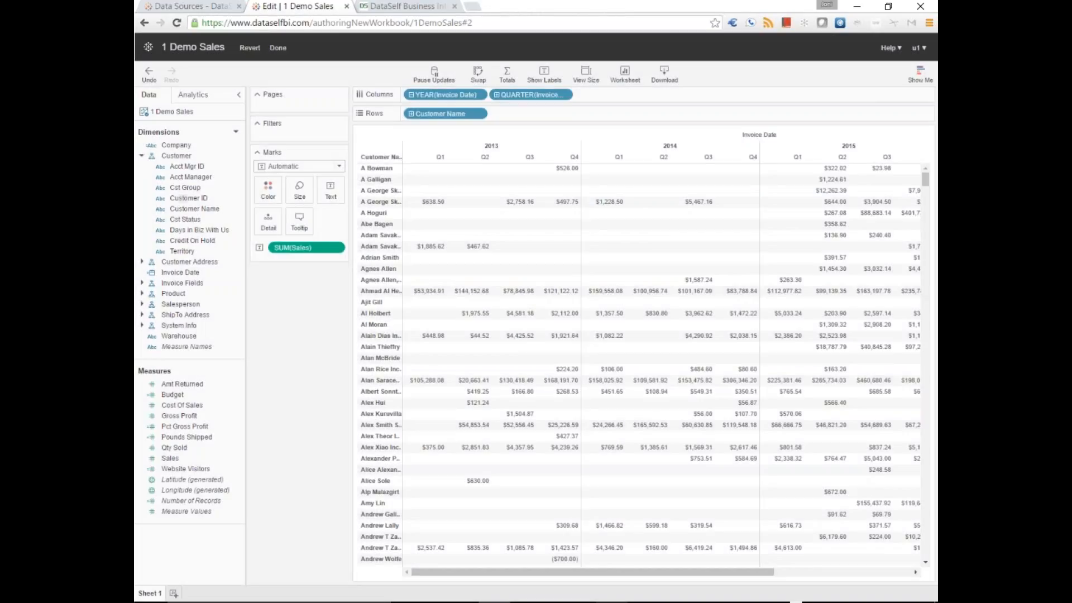
click(495, 95)
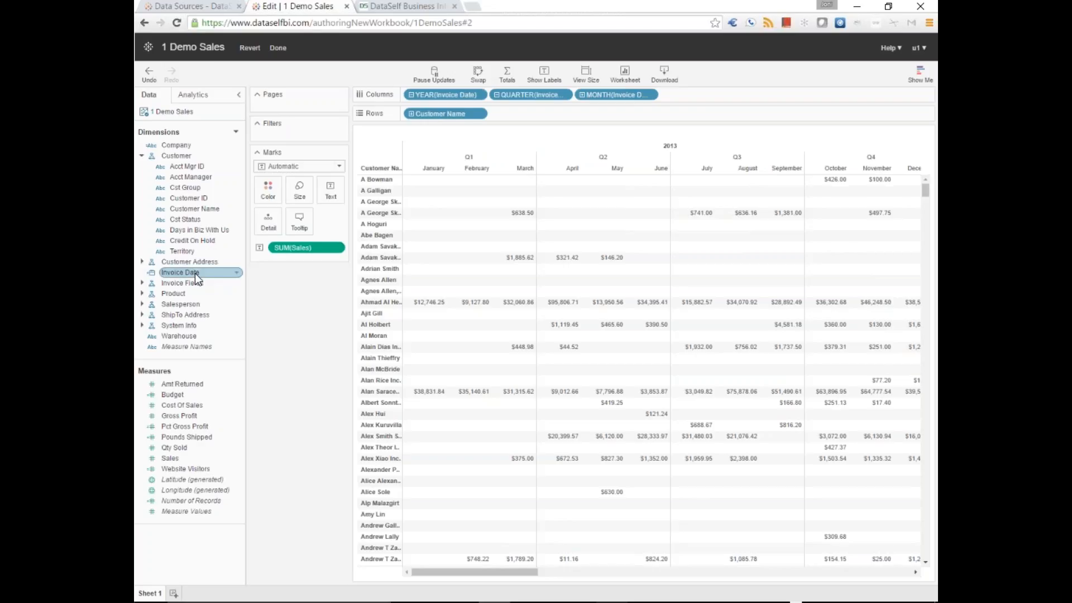
- Add an Invoice Date filter by year and limit the table to 2016
drag(195, 273, 305, 132)
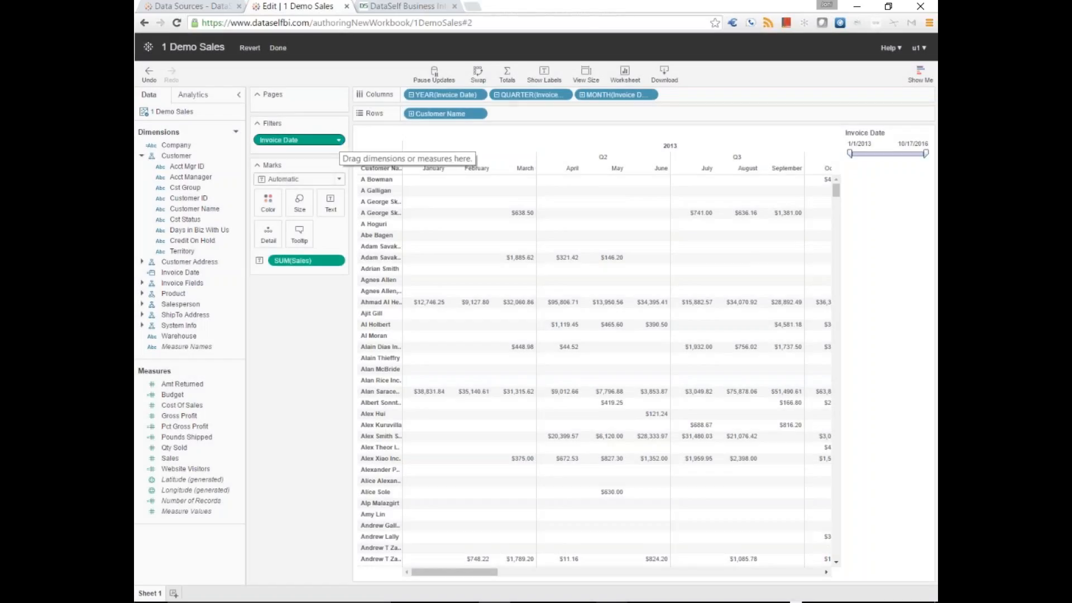
click(339, 139)
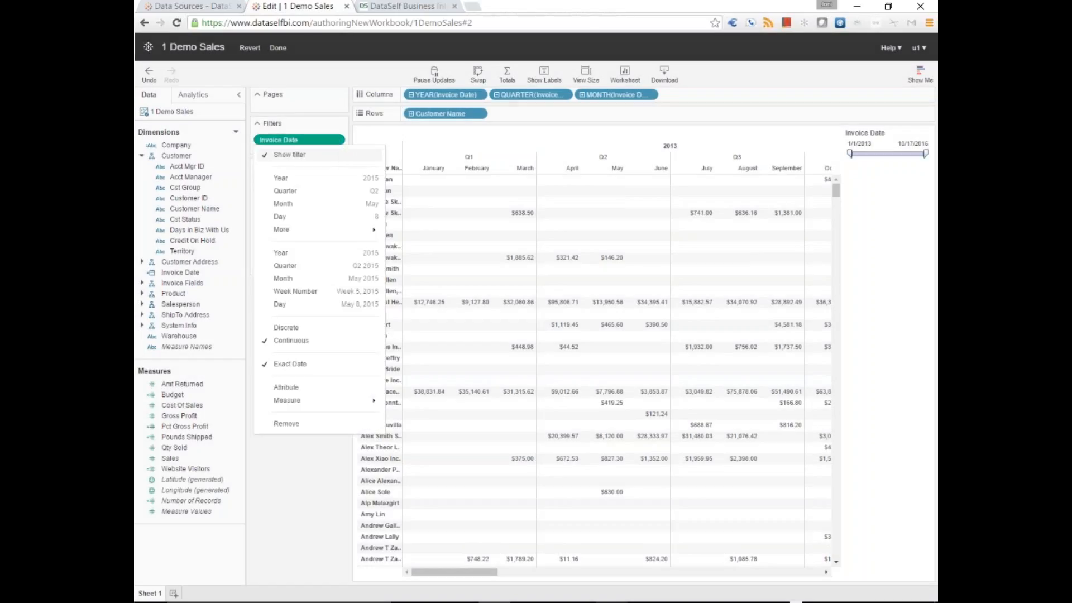
click(317, 177)
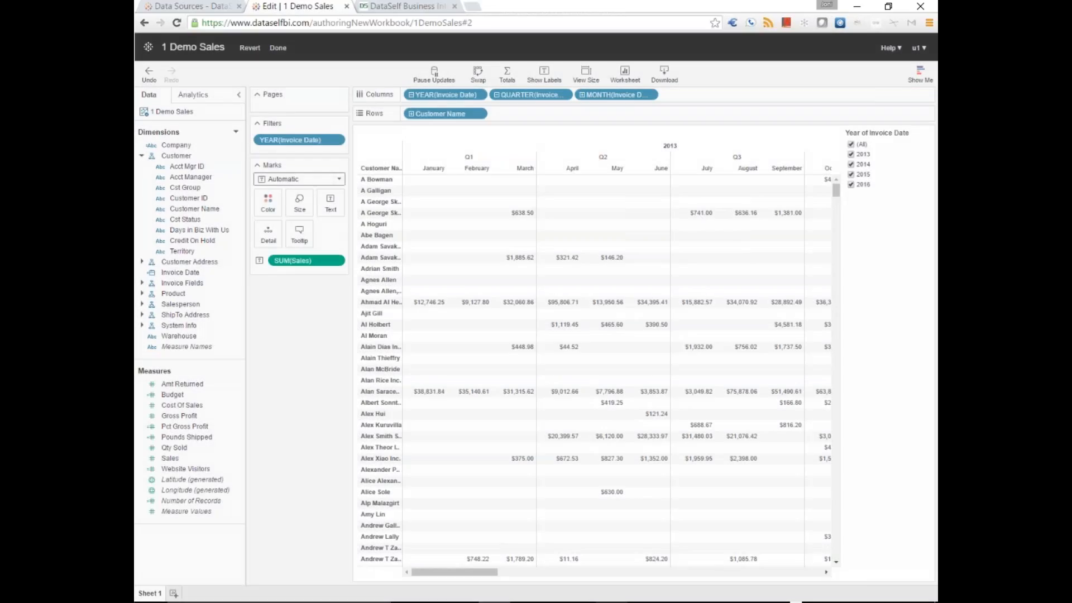
click(851, 144)
click(851, 184)
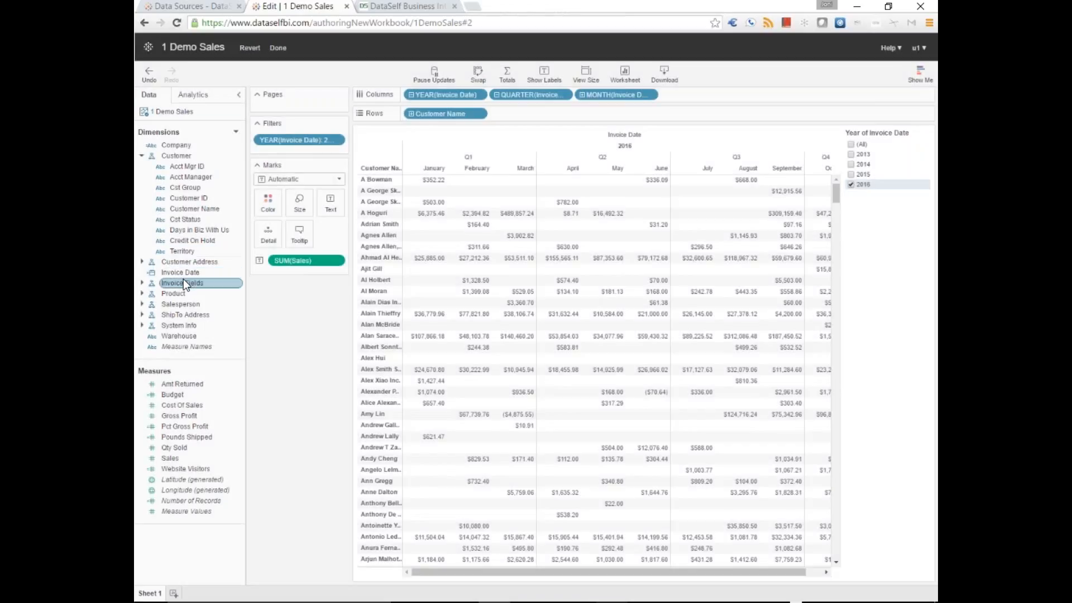
- Add a second Invoice Date filter by month and show only July
drag(176, 272, 300, 149)
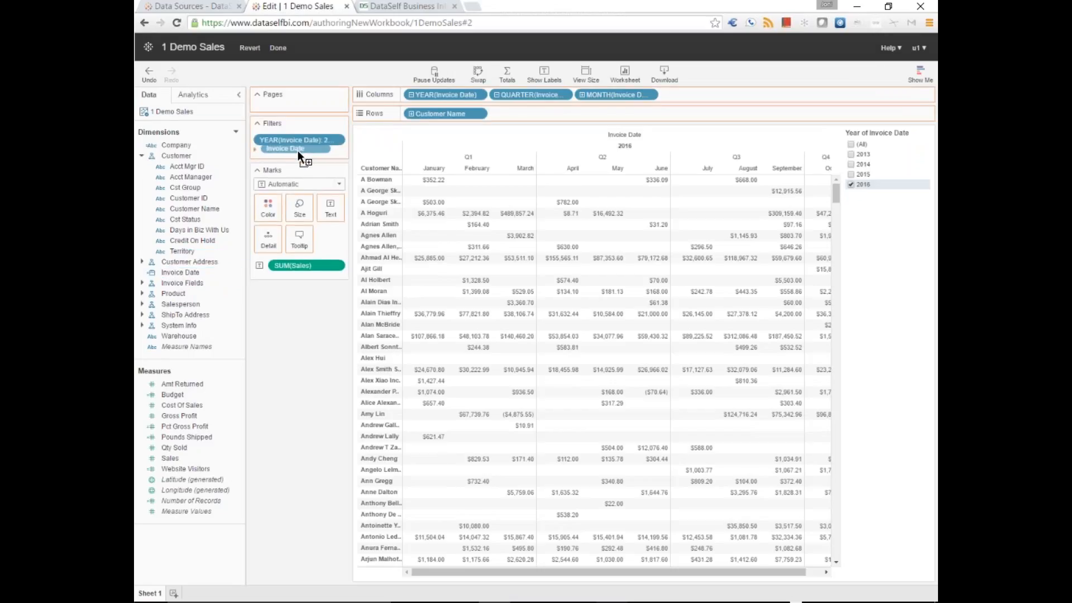
drag(296, 150, 295, 149)
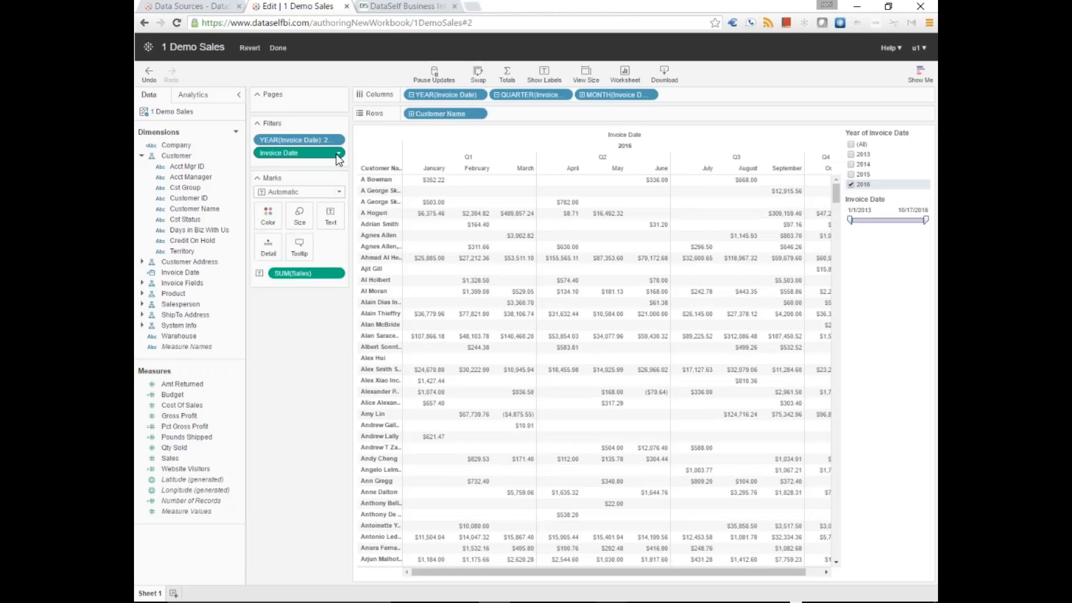
click(338, 154)
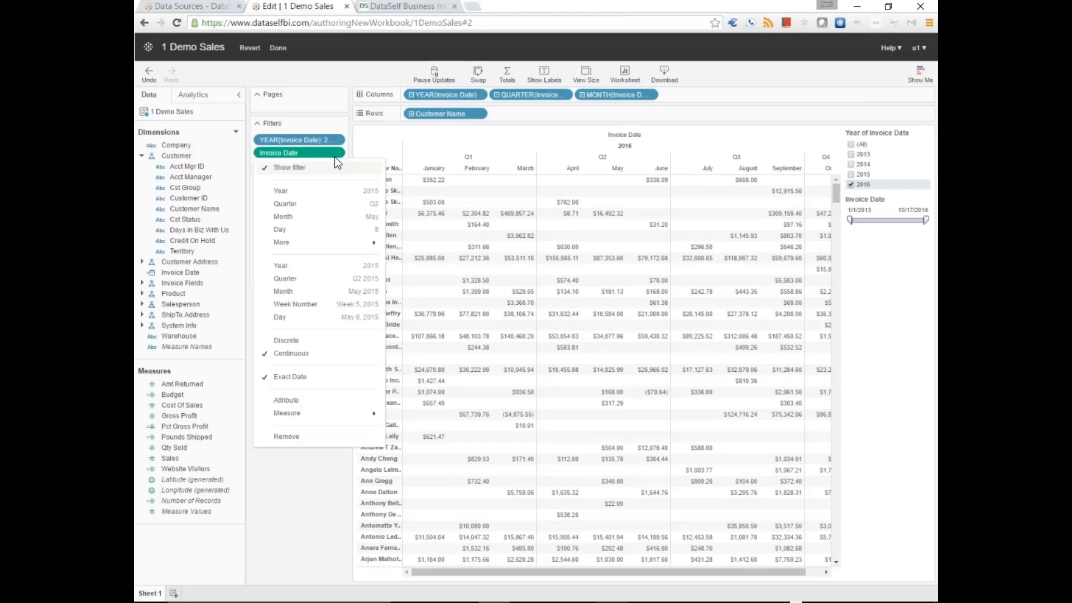
click(314, 218)
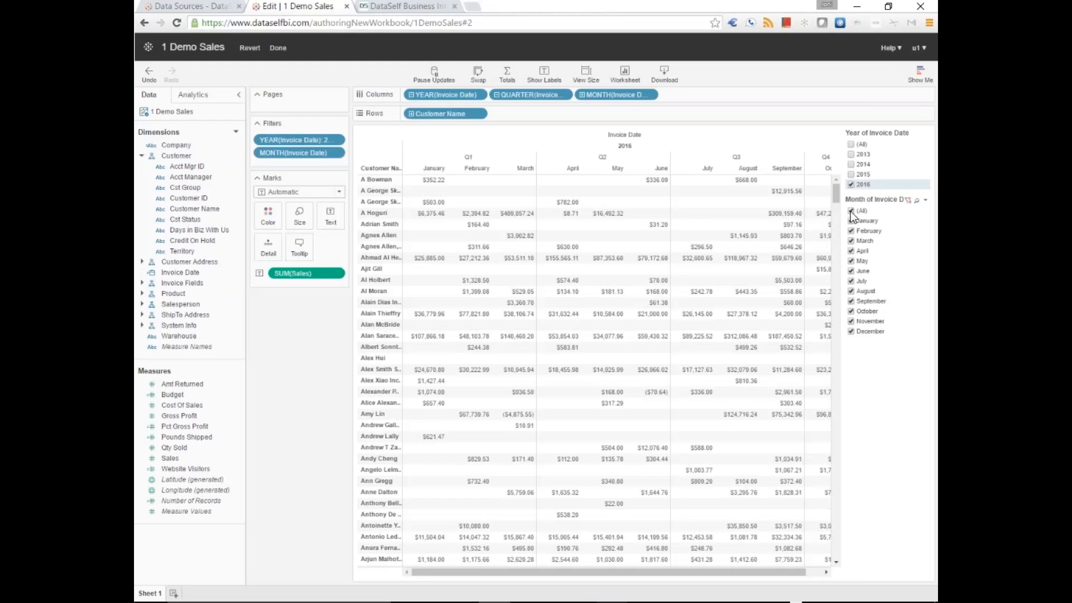
click(851, 211)
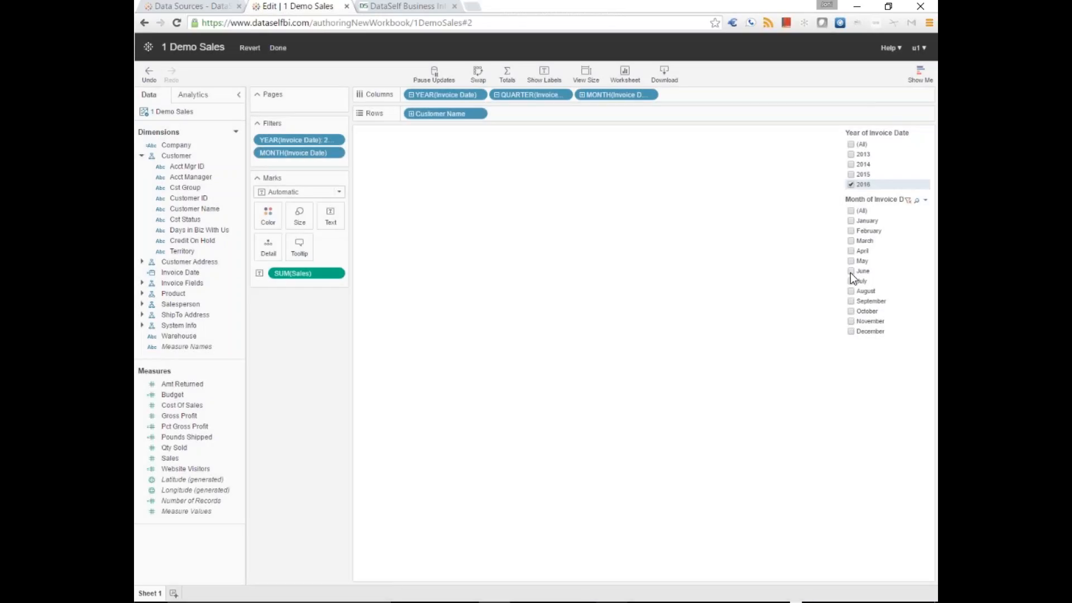
click(852, 282)
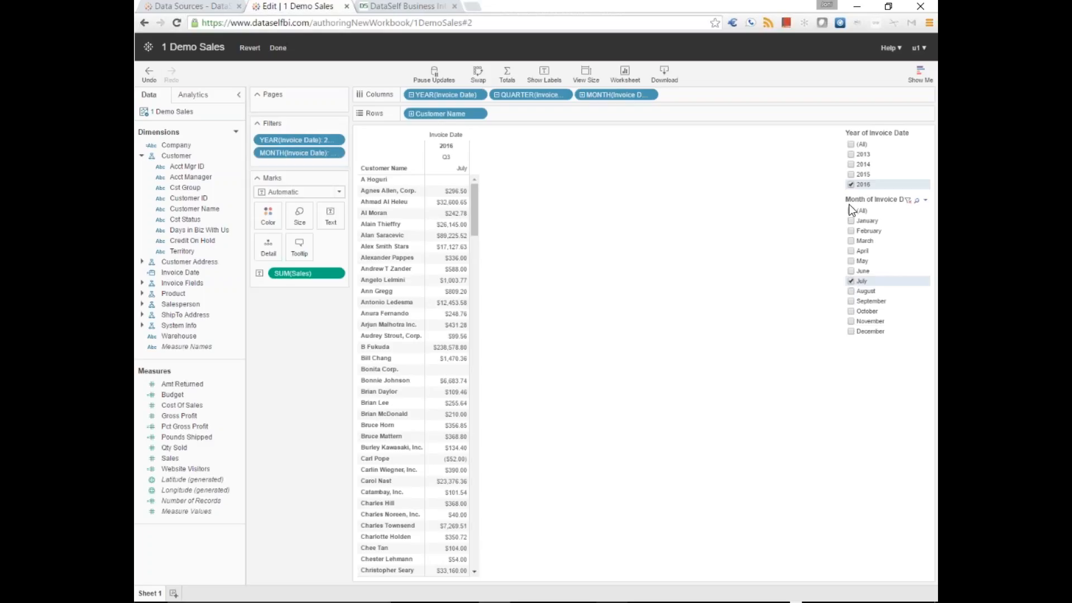
- Compare July sales by adding 2015 and 2014 to the year filter, and restrict it back to 2016
click(852, 175)
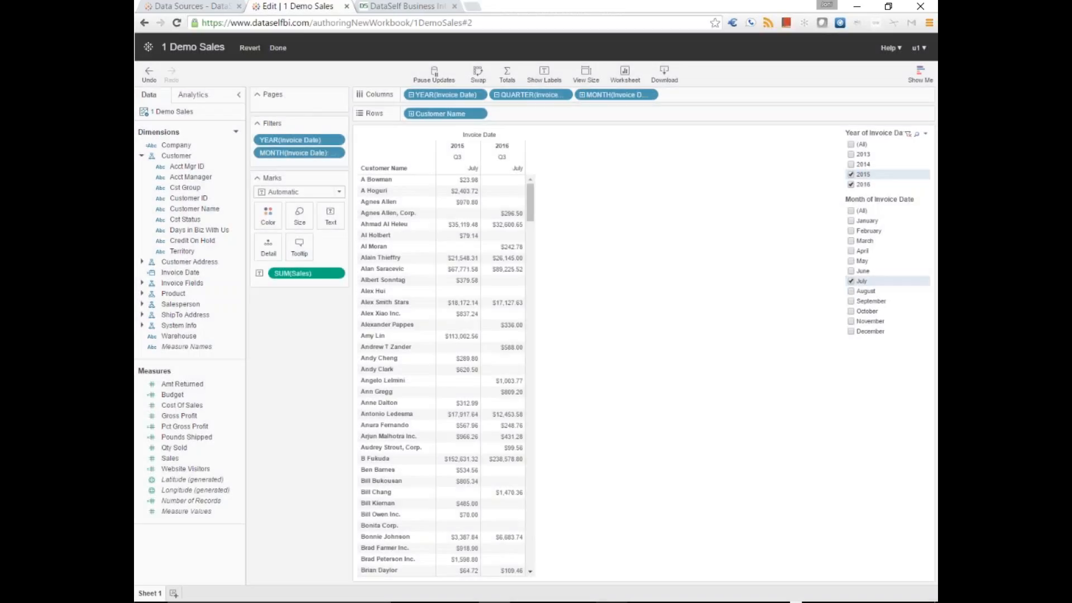
click(851, 164)
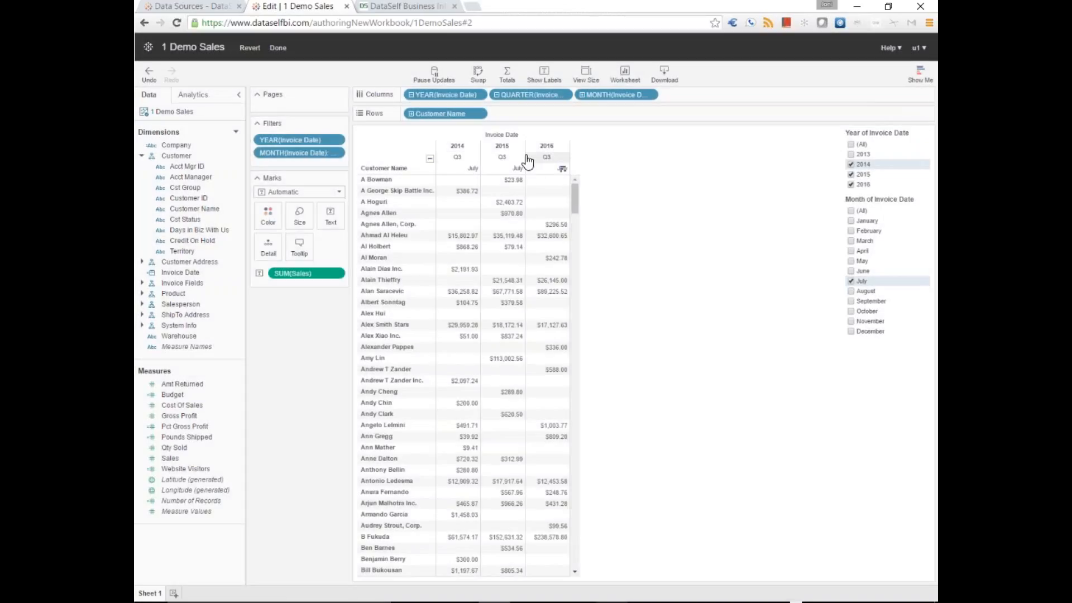
click(851, 165)
click(849, 175)
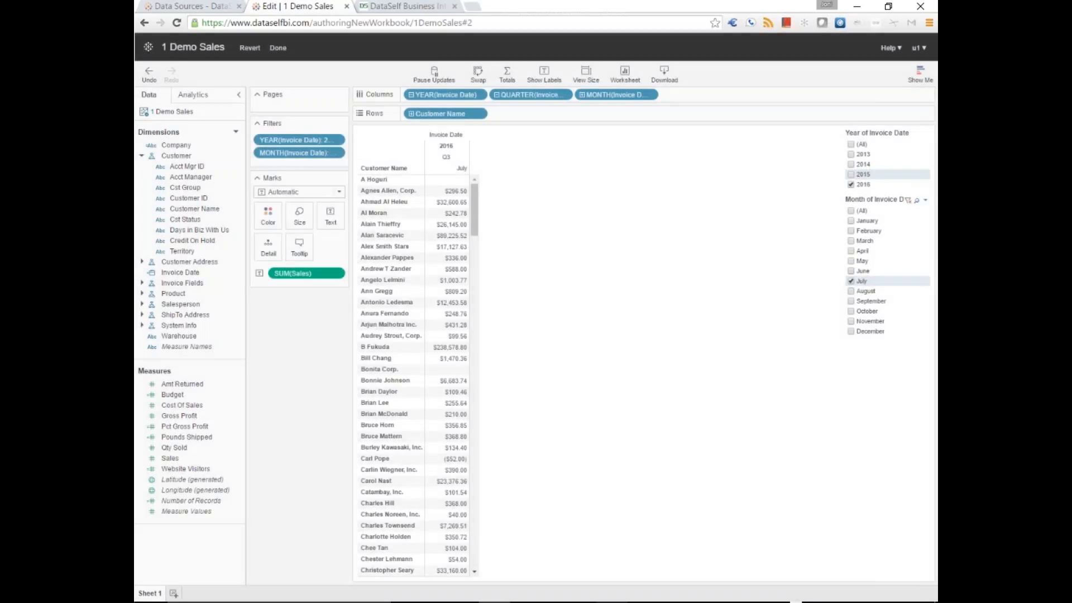
- Include June in the month filter and break the rows down by Product after Customer Name
click(851, 271)
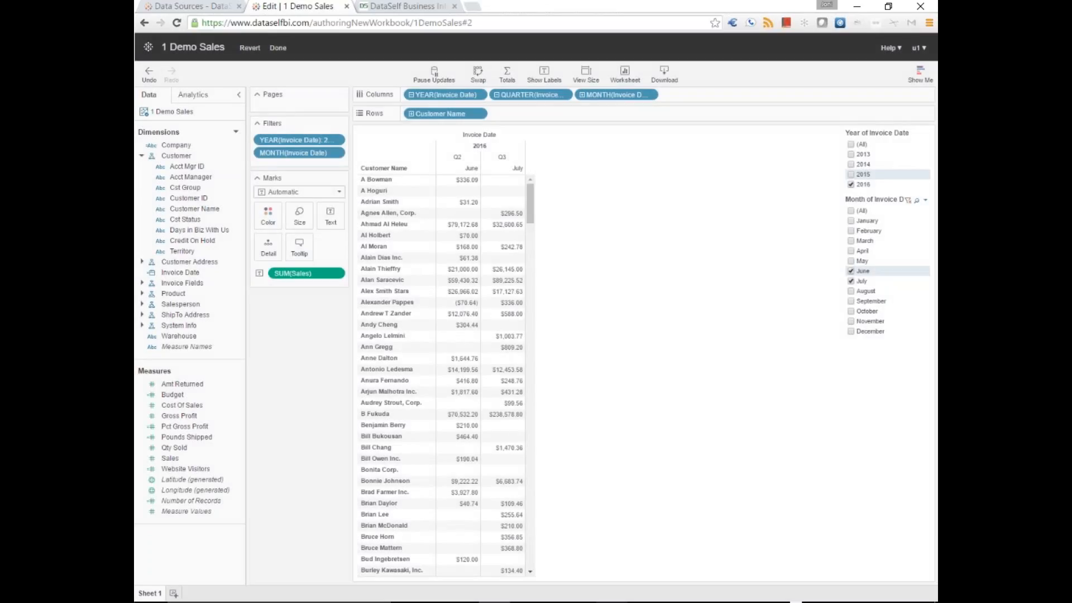
click(163, 294)
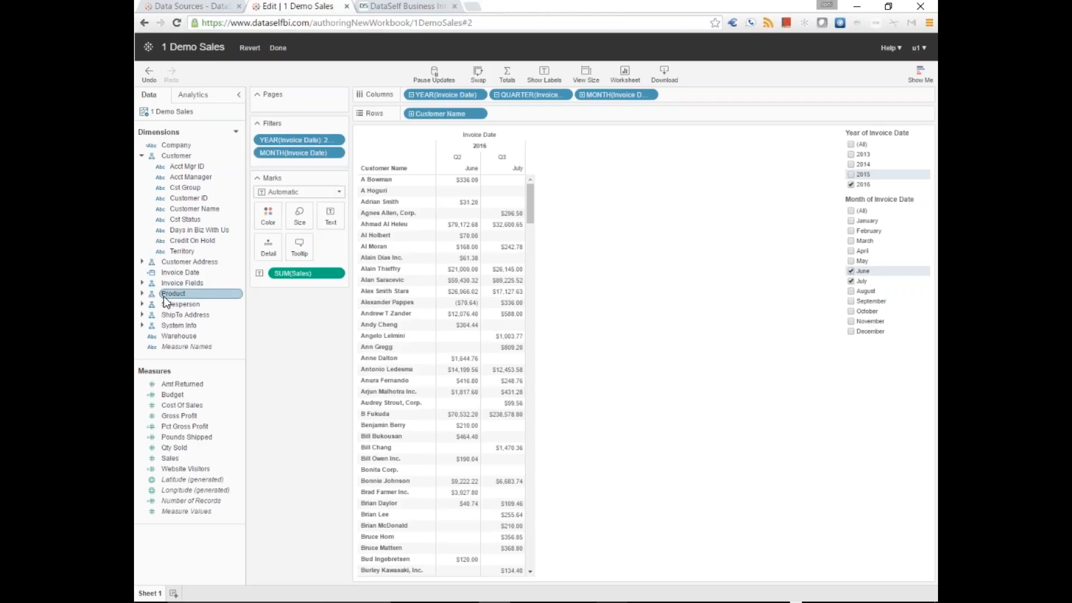
click(141, 294)
click(182, 326)
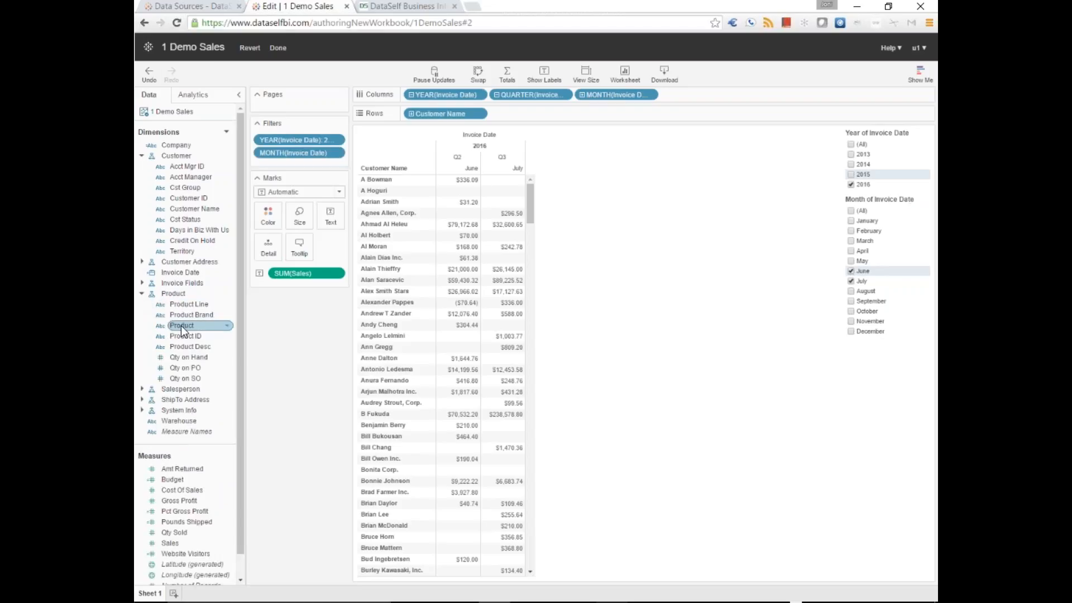
drag(182, 330, 502, 107)
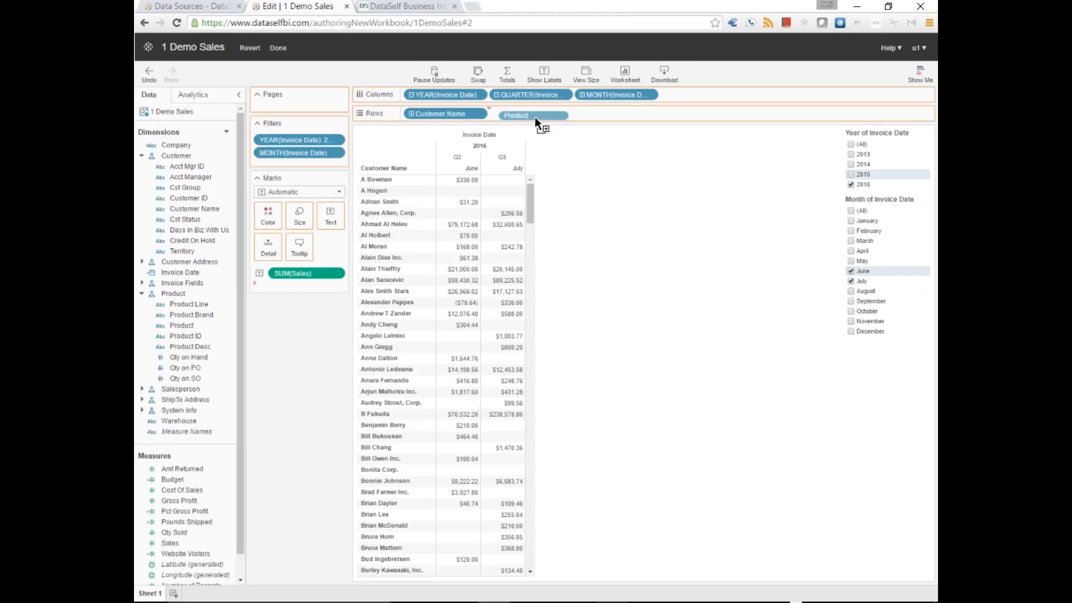
drag(535, 116, 535, 116)
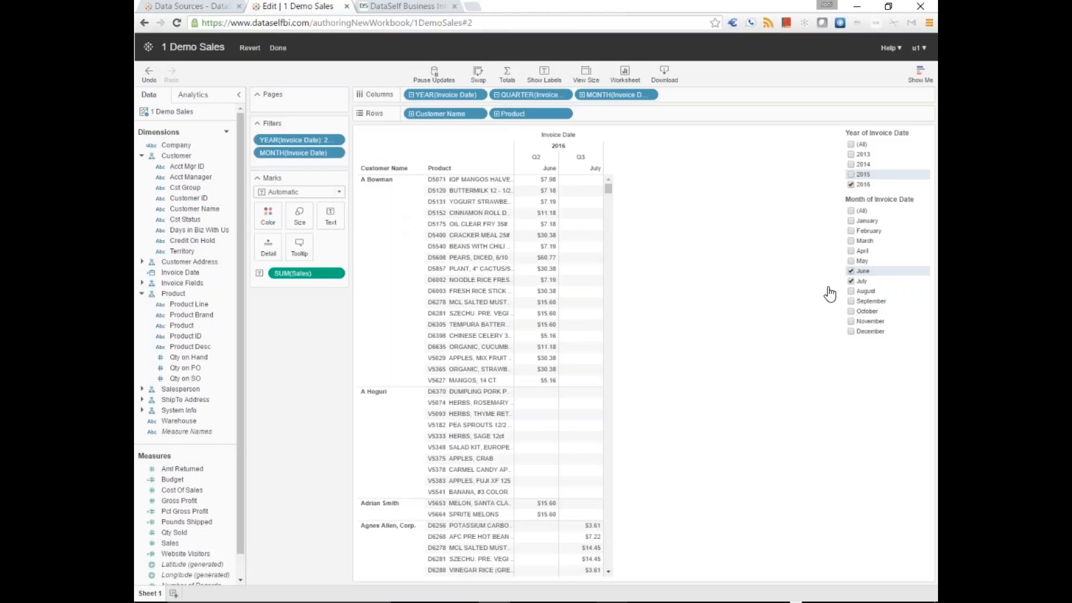
- Remove July from the month filter and insert Invoice No between Customer Name and Product in the rows
click(851, 281)
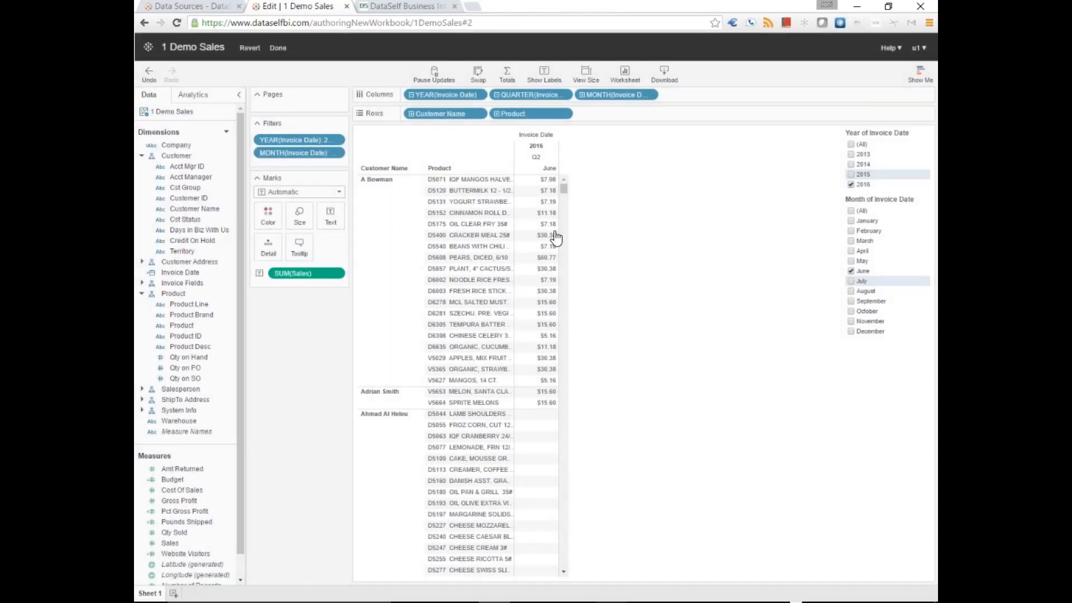
click(142, 295)
click(142, 283)
drag(178, 295, 494, 111)
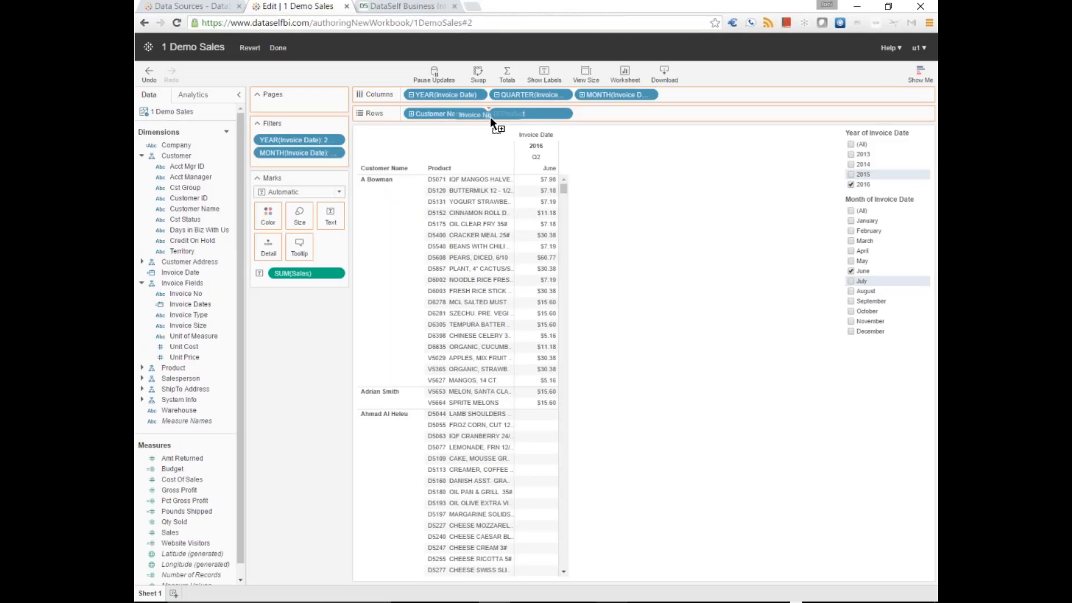
drag(490, 116, 490, 116)
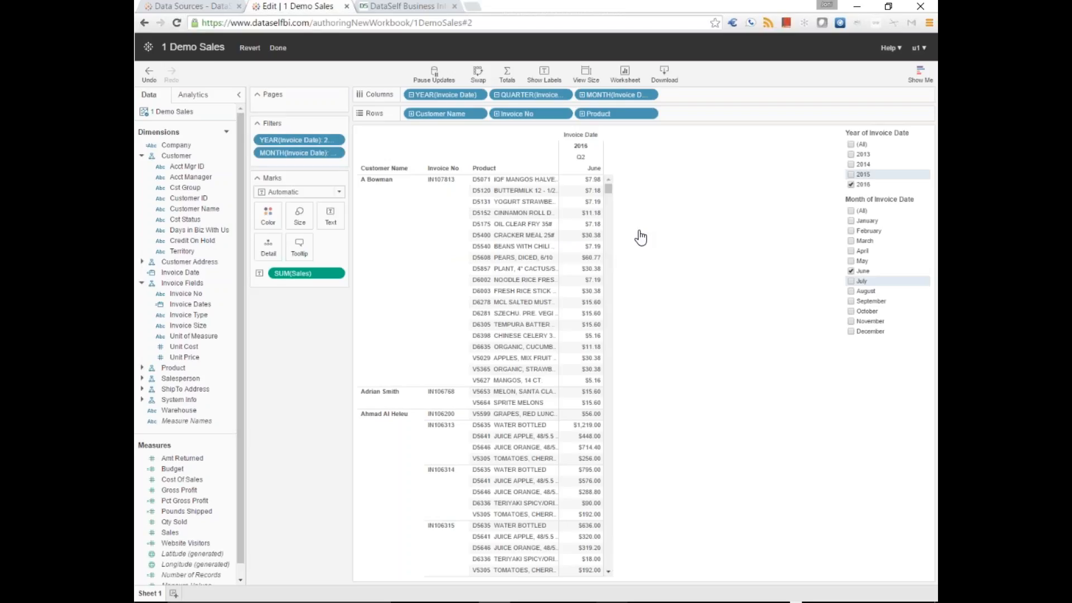
- Add a new worksheet and chart total Sales as a line by year of Invoice Date
click(173, 592)
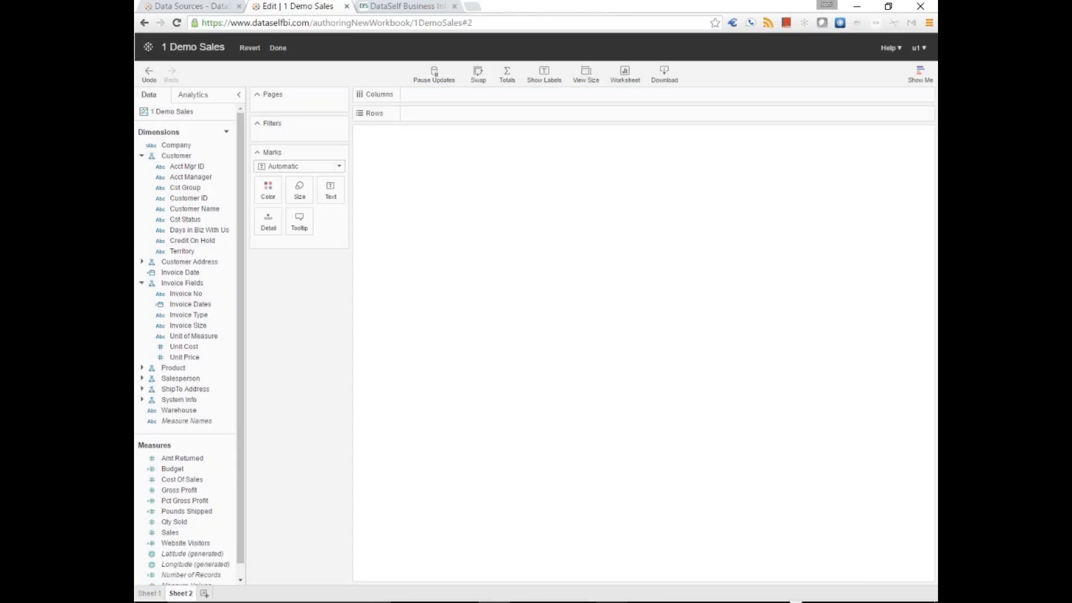
click(171, 532)
double_click(171, 533)
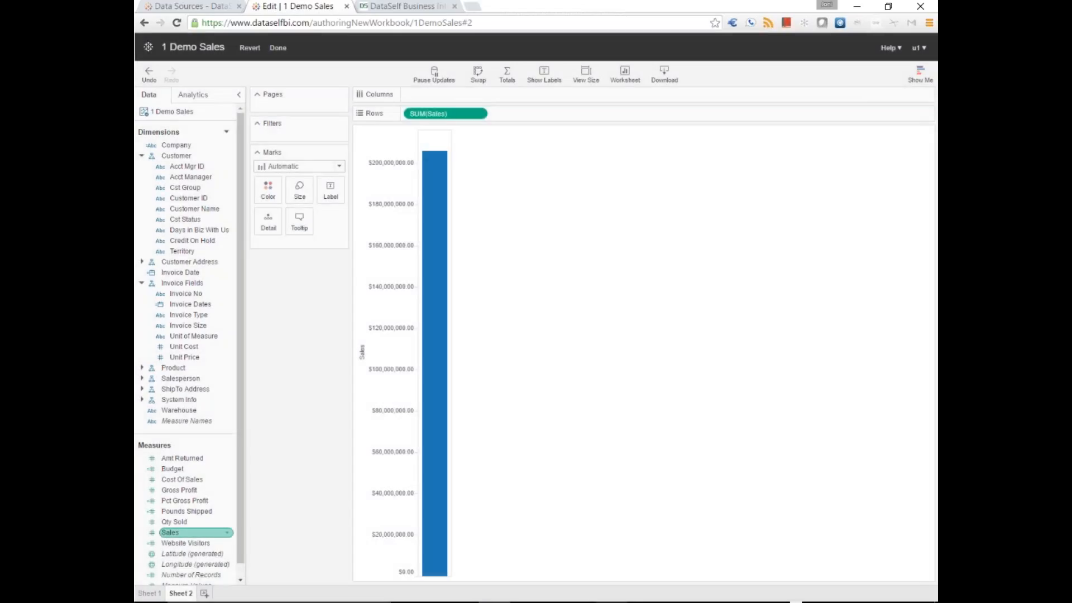
mouse_move(435, 503)
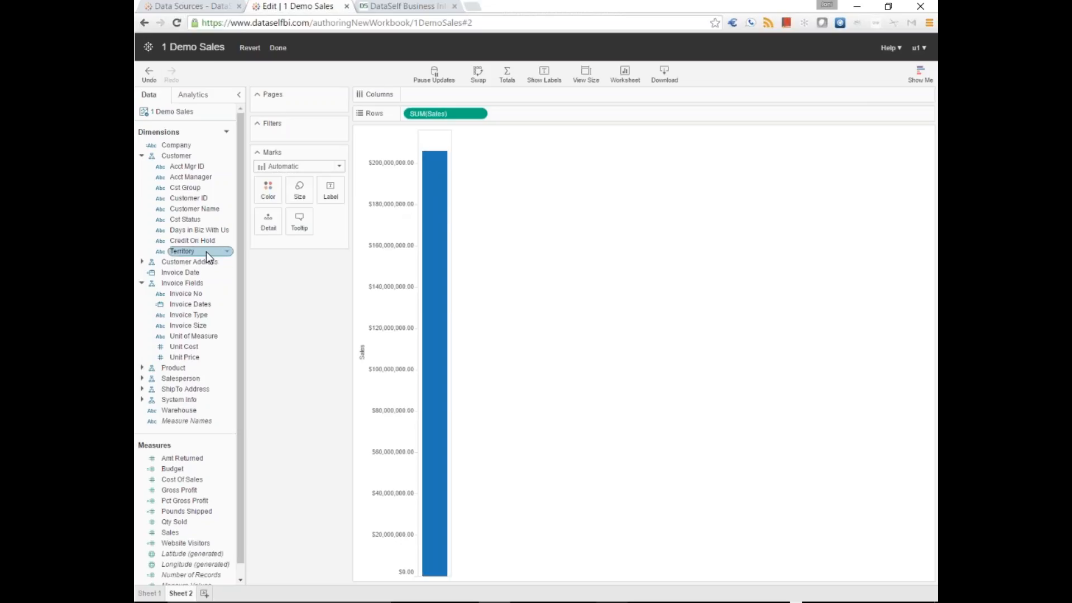
click(163, 273)
double_click(170, 273)
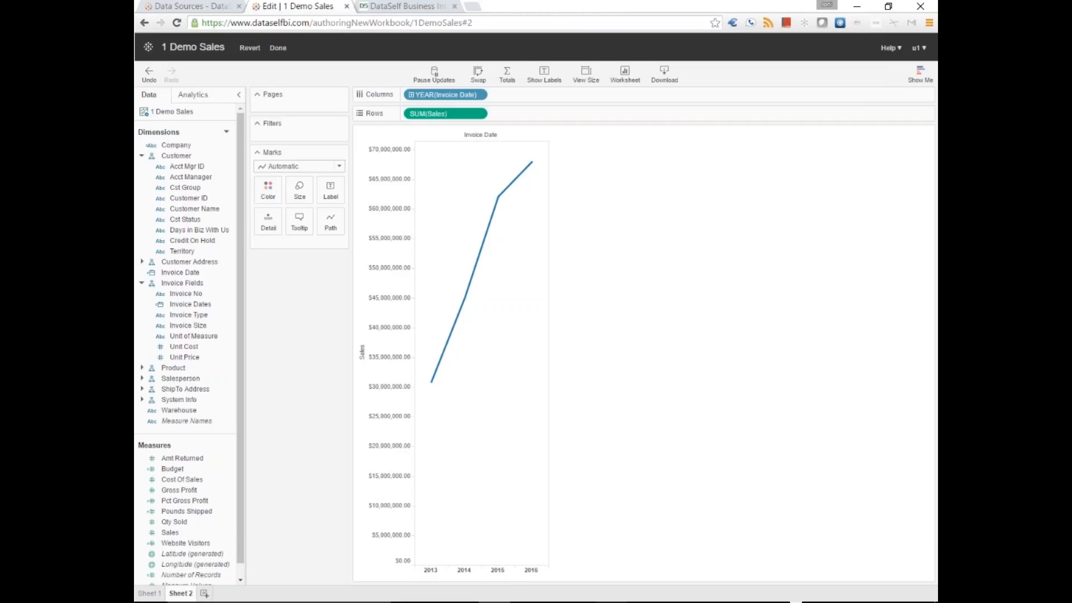
- Change the Invoice Date in the columns from yearly to continuous month-and-year values
click(482, 96)
mouse_move(475, 183)
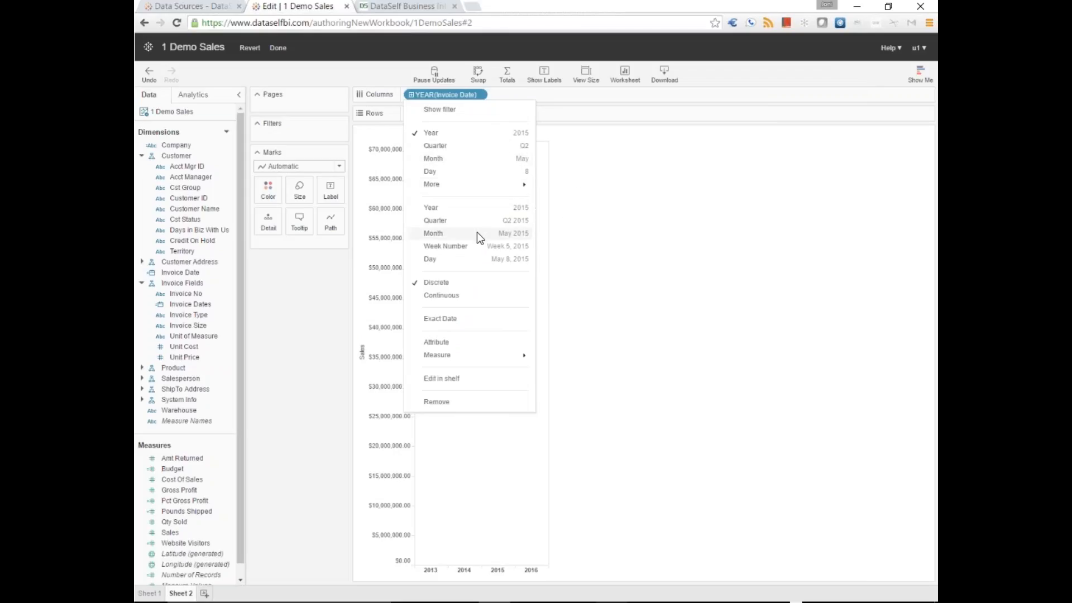
click(509, 235)
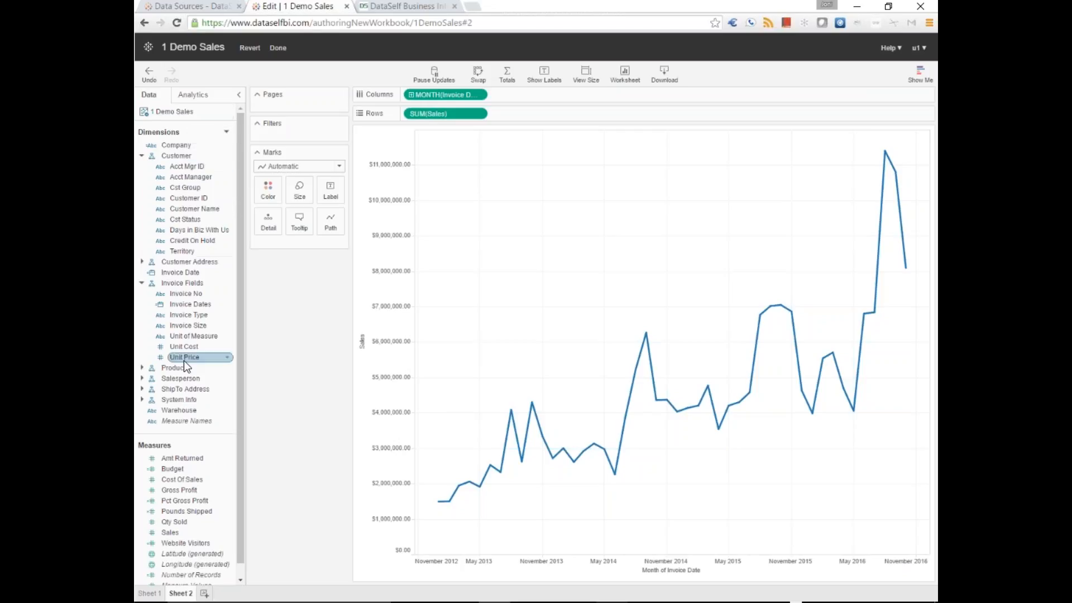
- Add Website Visitors to the rows after Sales and show that measure as bars
drag(189, 544, 526, 114)
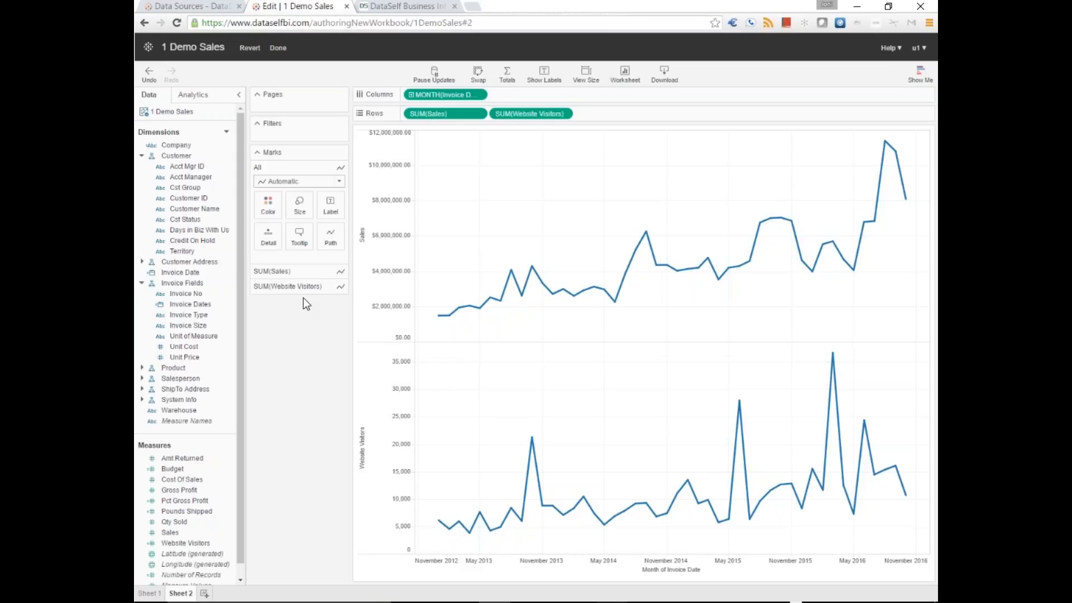
click(290, 287)
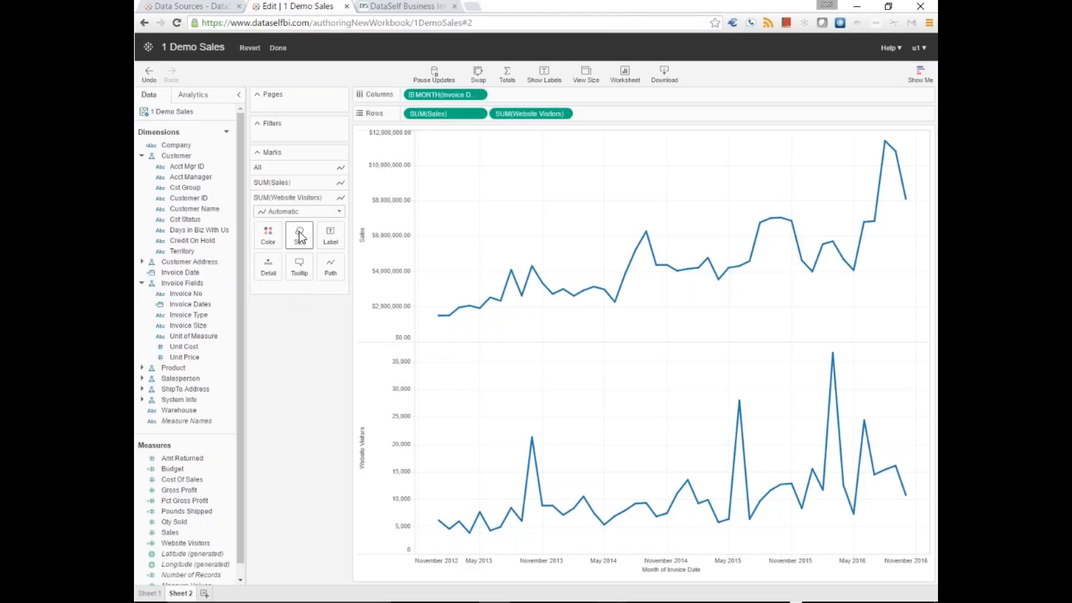
click(338, 212)
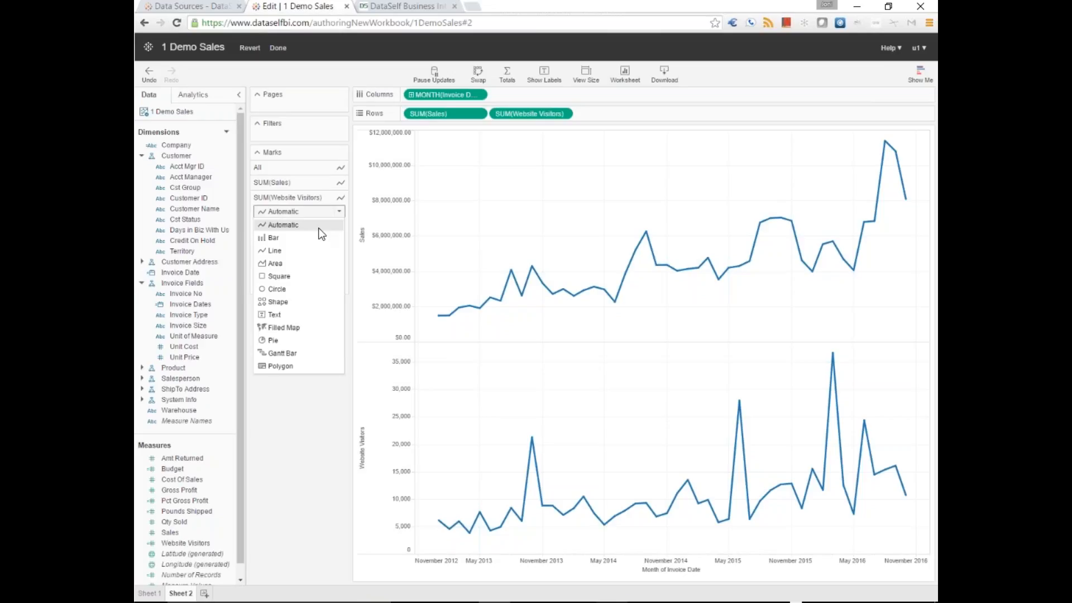
click(306, 236)
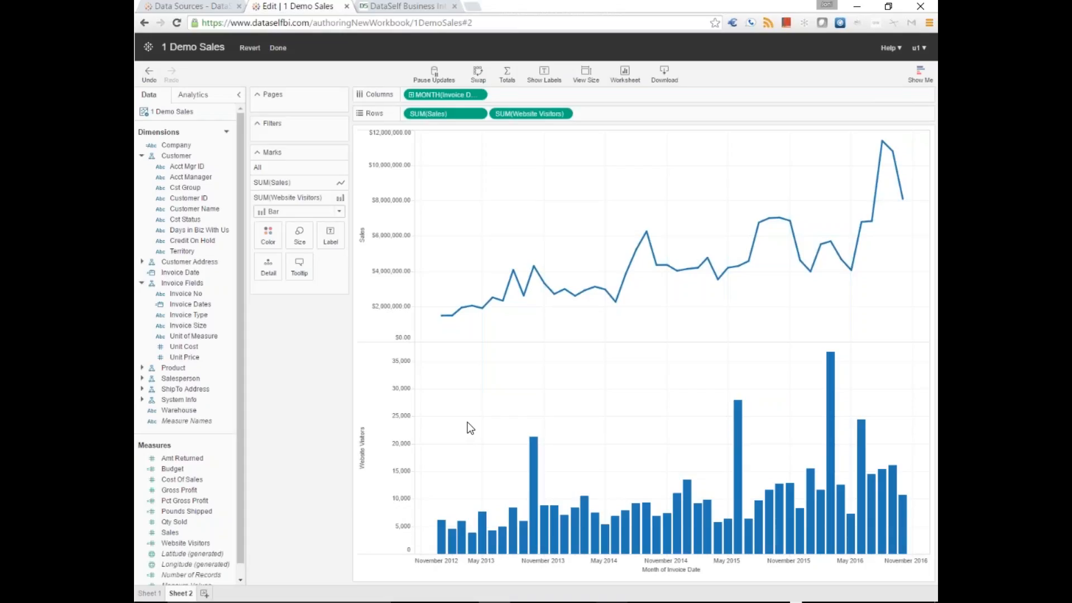
- Add a new worksheet and build a symbol map from Cst State, Invoice Size and Sales
click(204, 593)
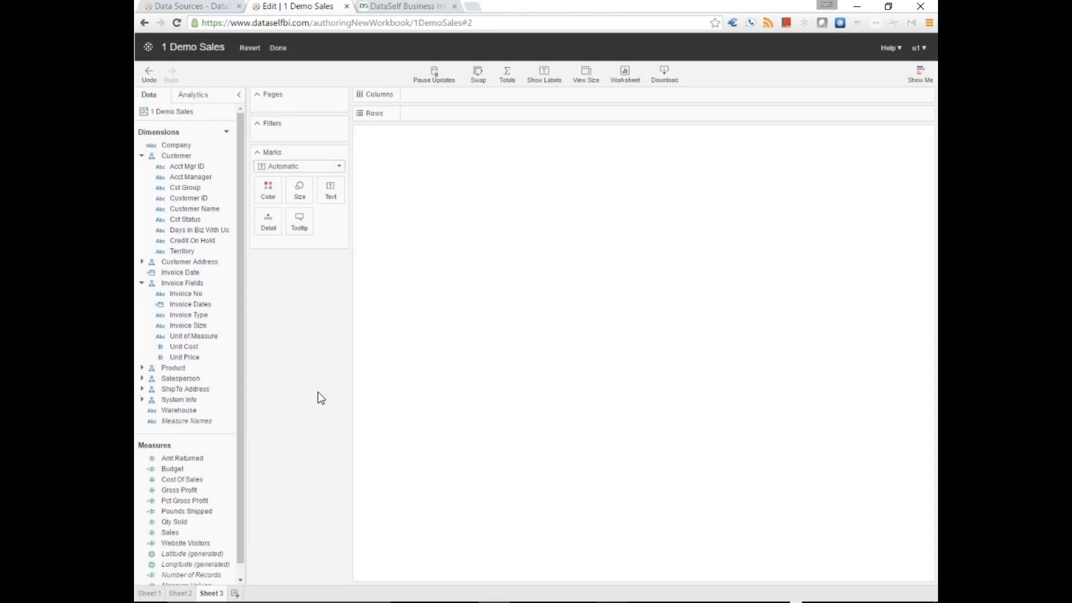
click(142, 156)
click(141, 167)
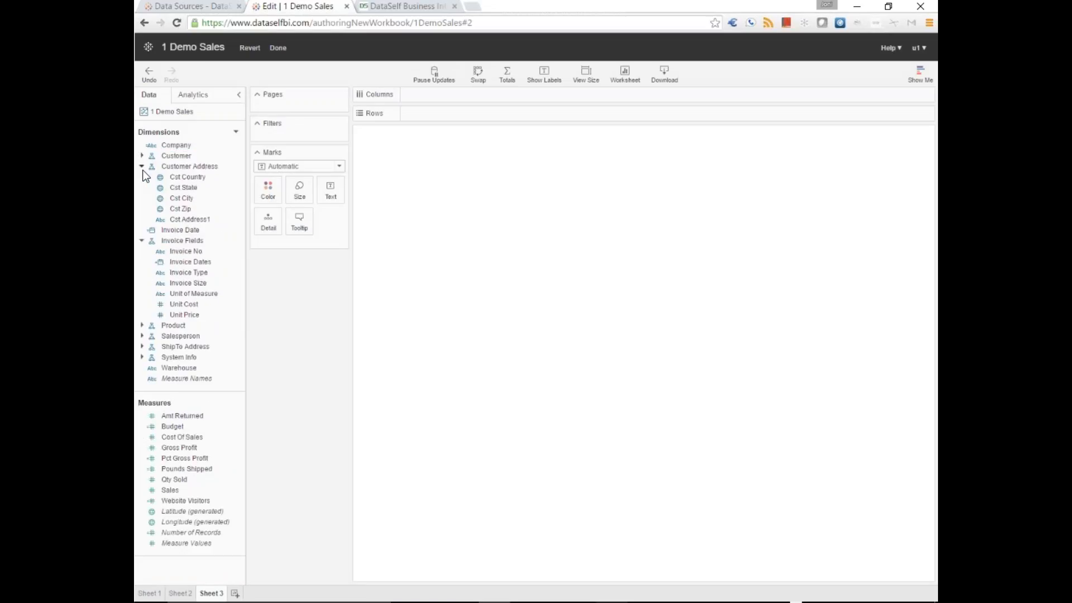
click(163, 189)
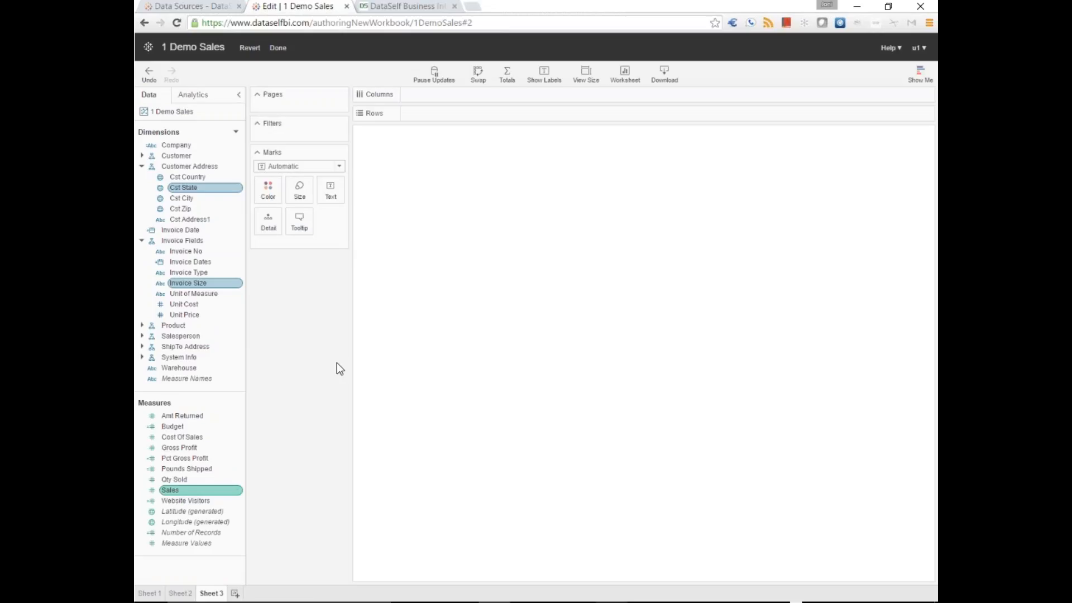
click(920, 74)
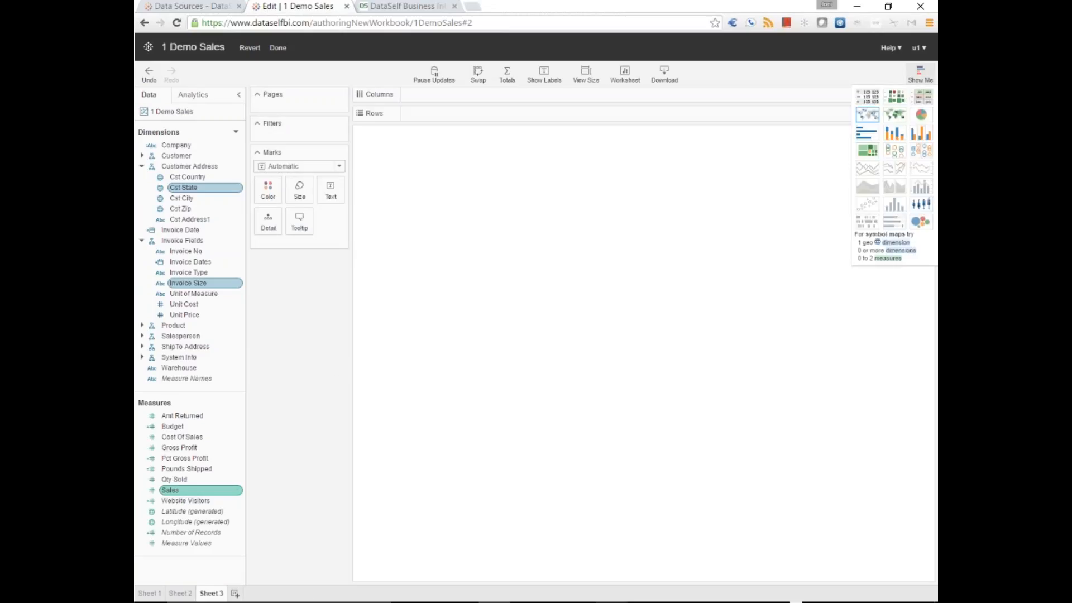
click(870, 111)
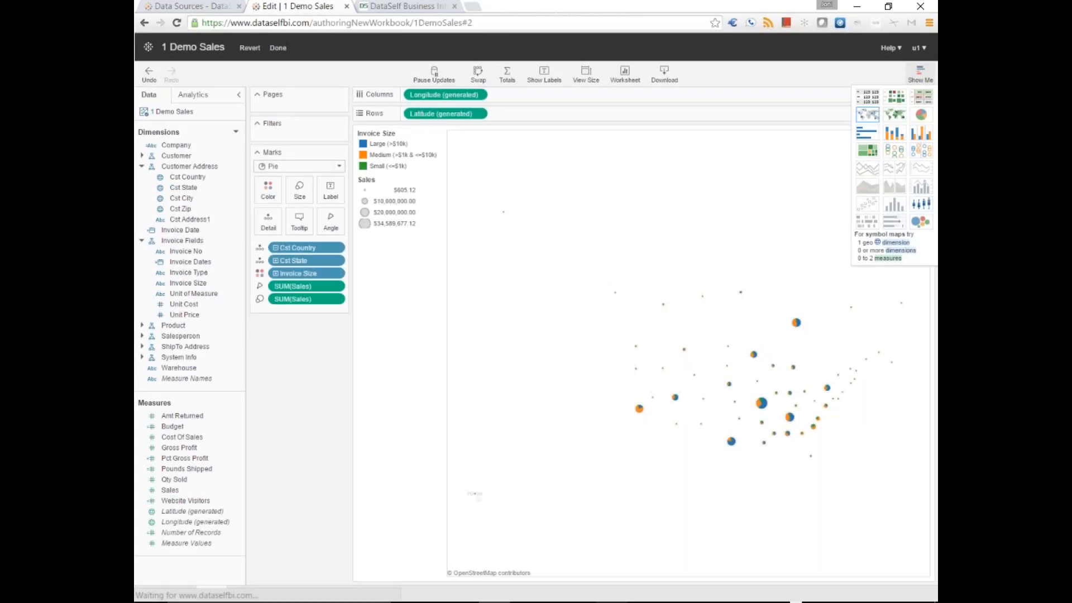
click(919, 82)
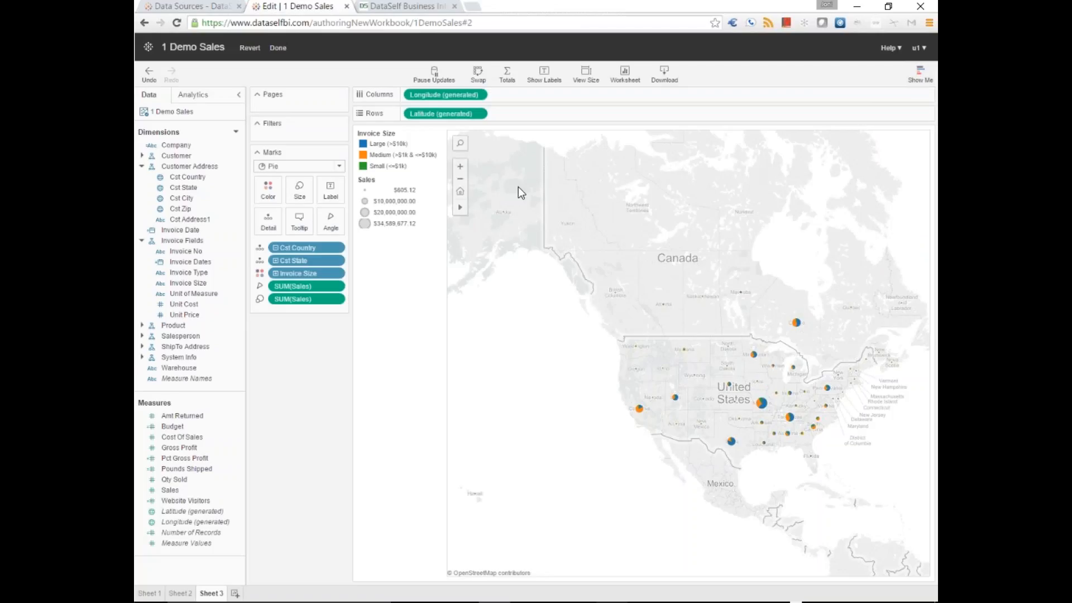
- Enlarge the pie marks on the map to about the middle of the mark size range
click(306, 197)
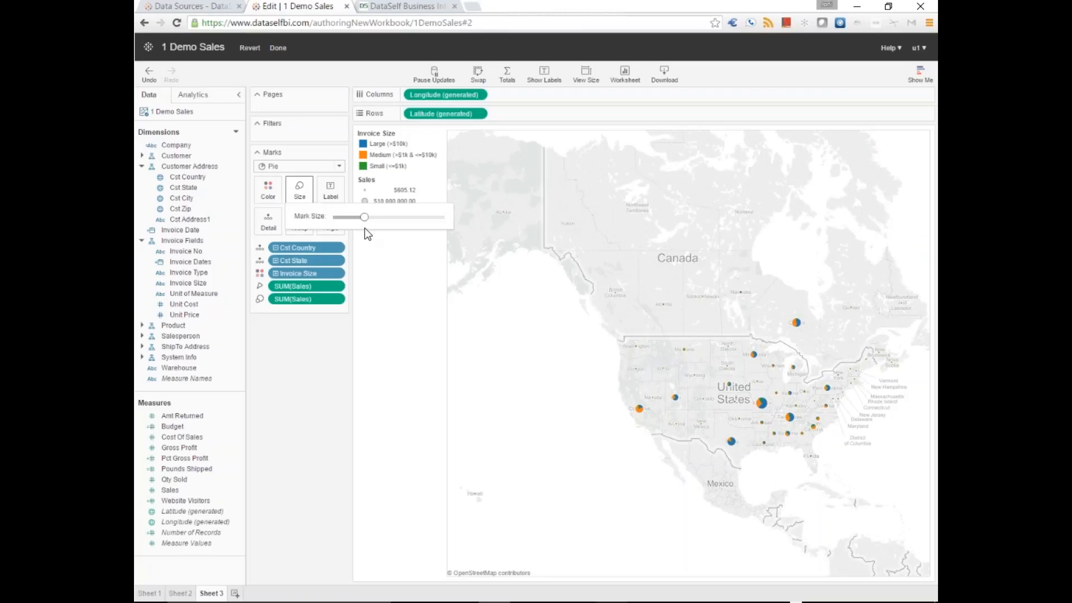
drag(364, 217, 391, 217)
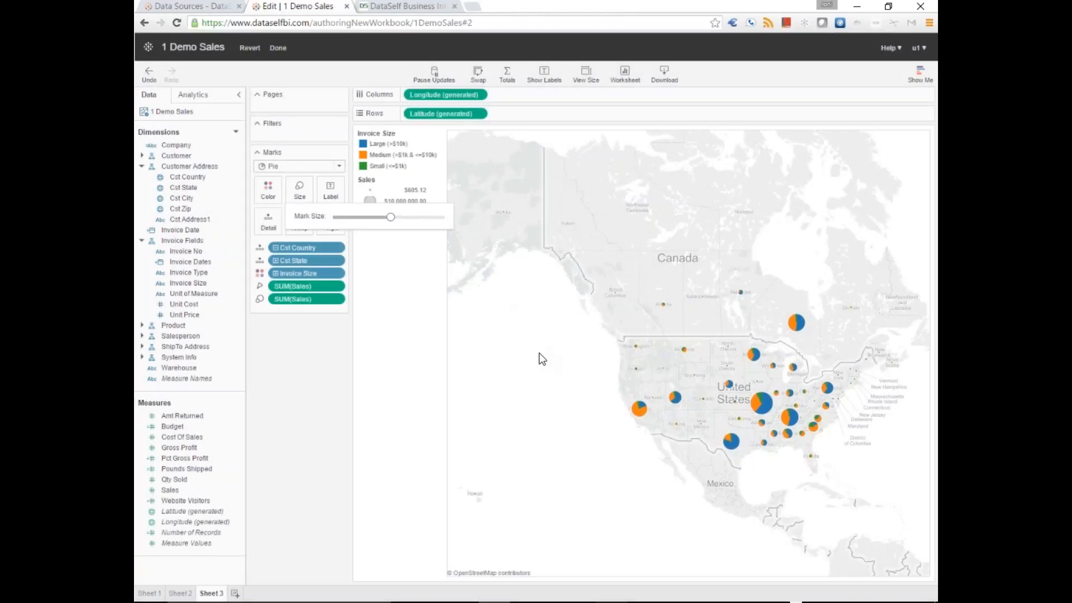
click(539, 354)
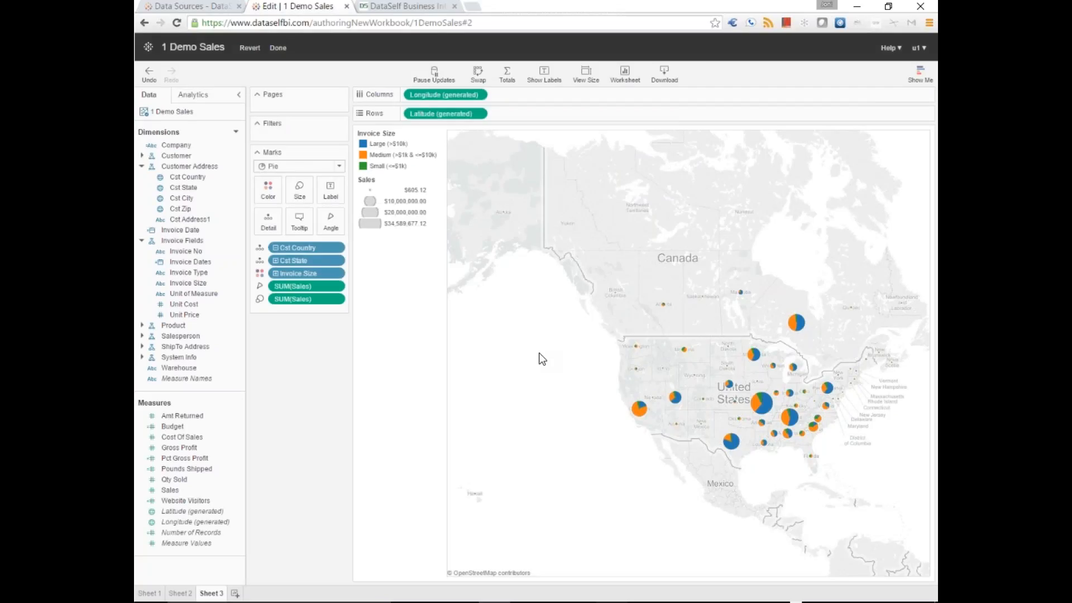
- Highlight the Large, Medium and Small invoice sizes in turn on the United States map, and clear the highlighting
scroll(539, 359, up, 1)
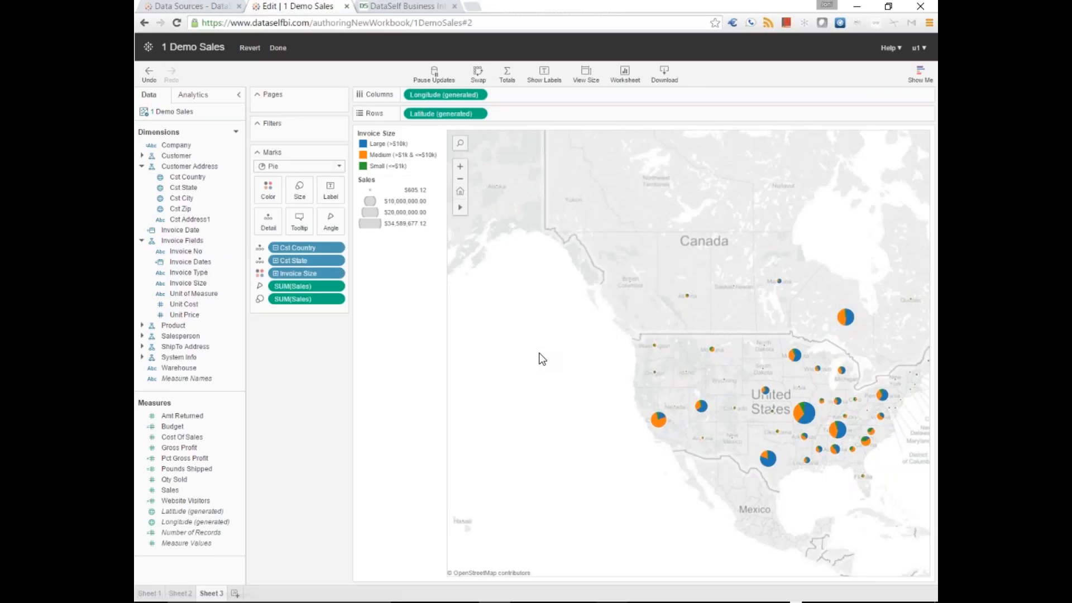
scroll(540, 359, up, 1)
mouse_move(459, 210)
click(489, 209)
drag(749, 261, 620, 234)
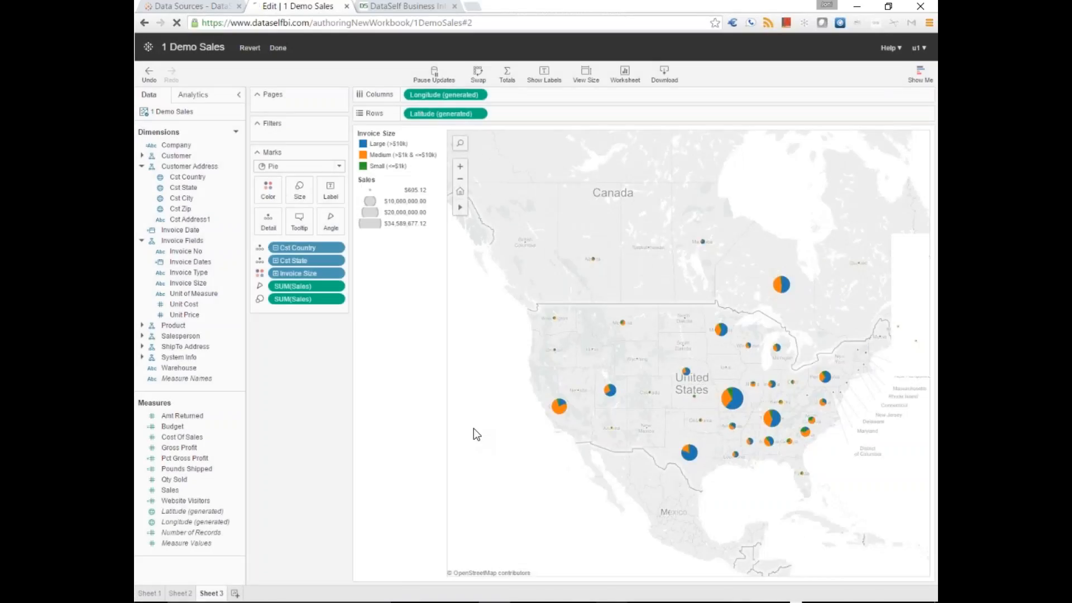
scroll(483, 421, up, 1)
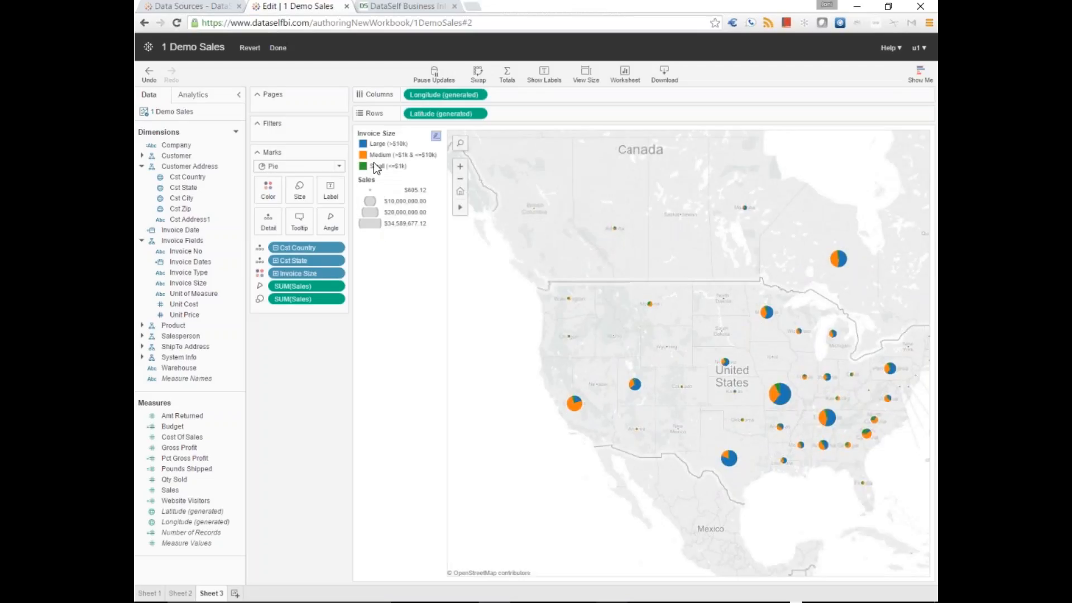
click(368, 147)
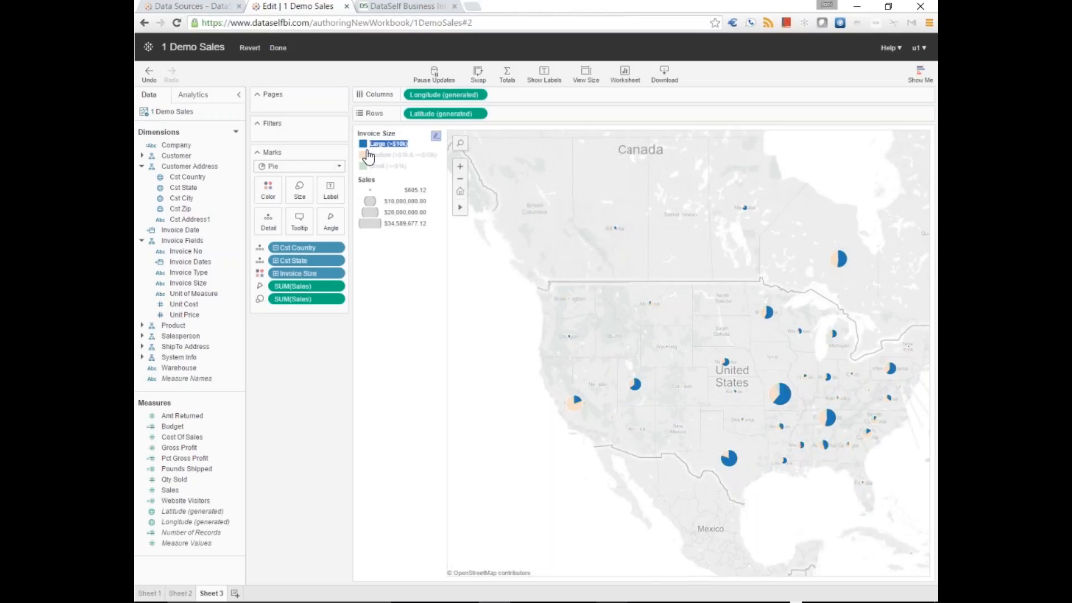
click(368, 155)
click(368, 167)
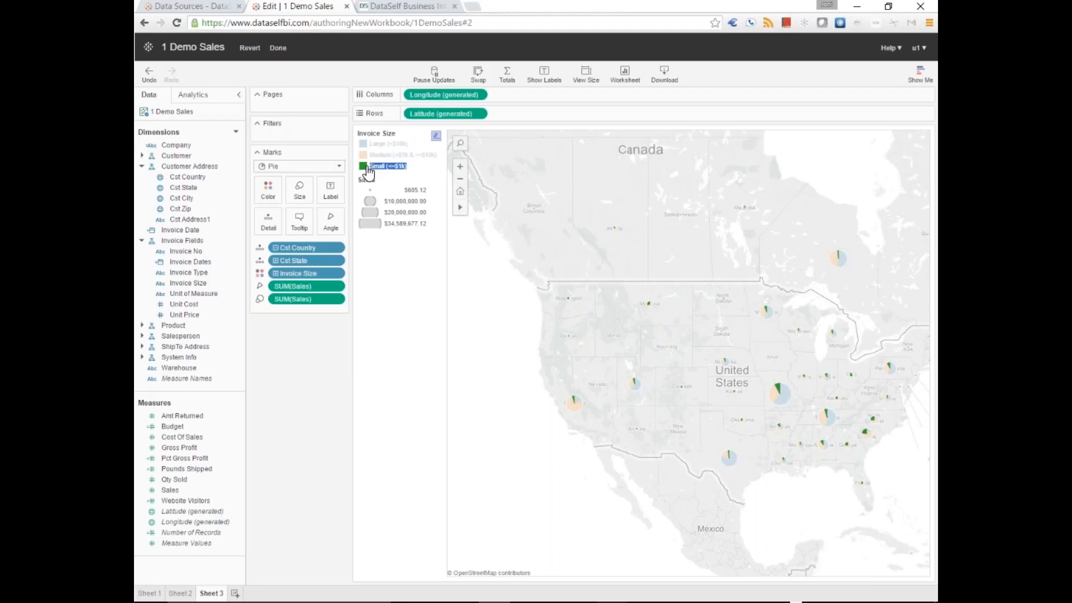
click(368, 167)
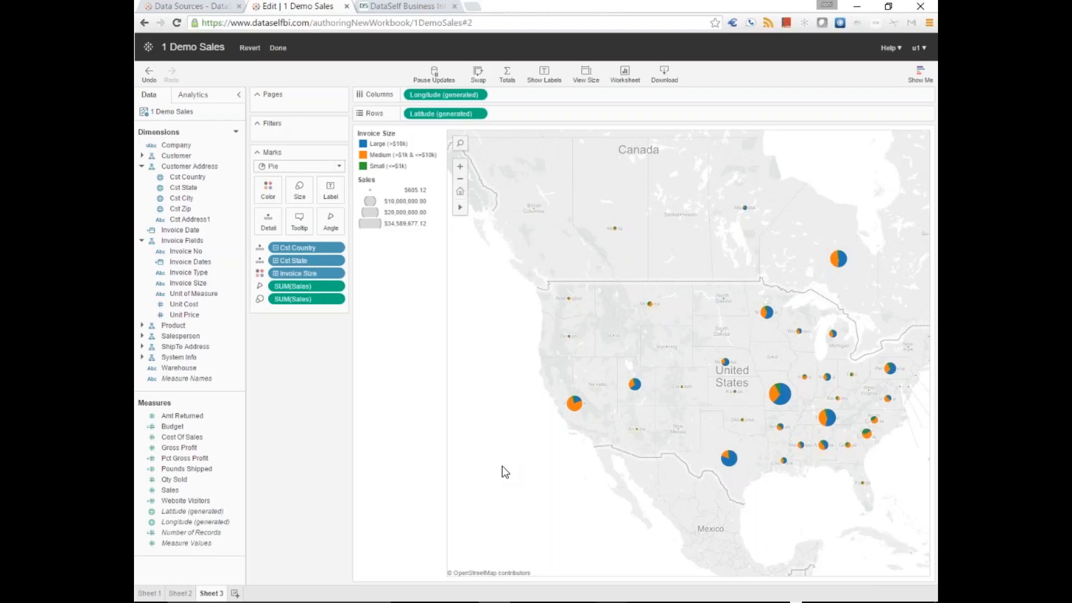
- Switch to the DataSelf website and open its Contact Us page
click(387, 8)
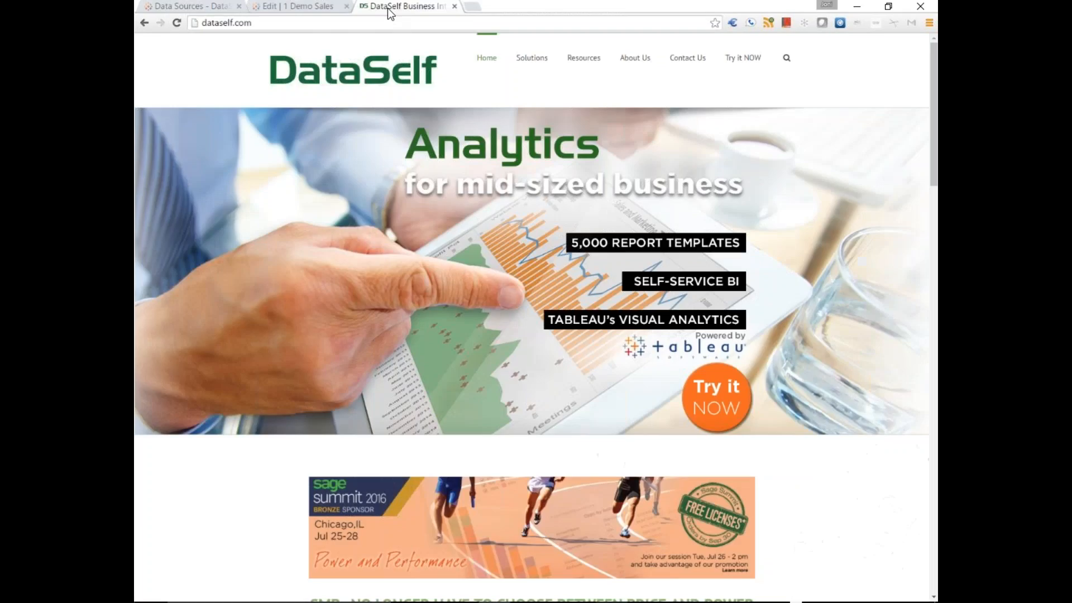
click(689, 65)
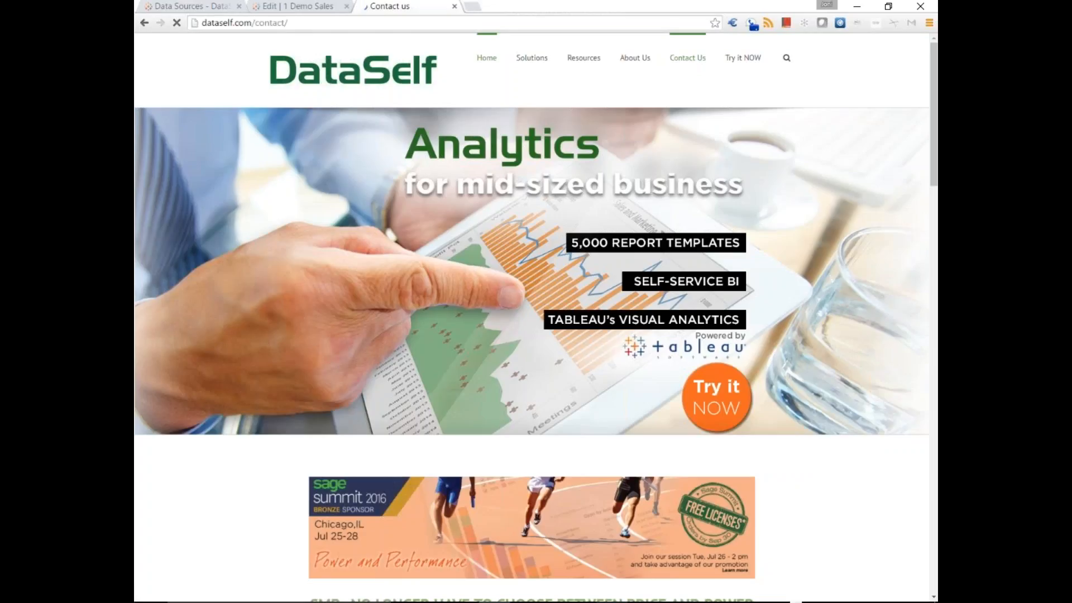